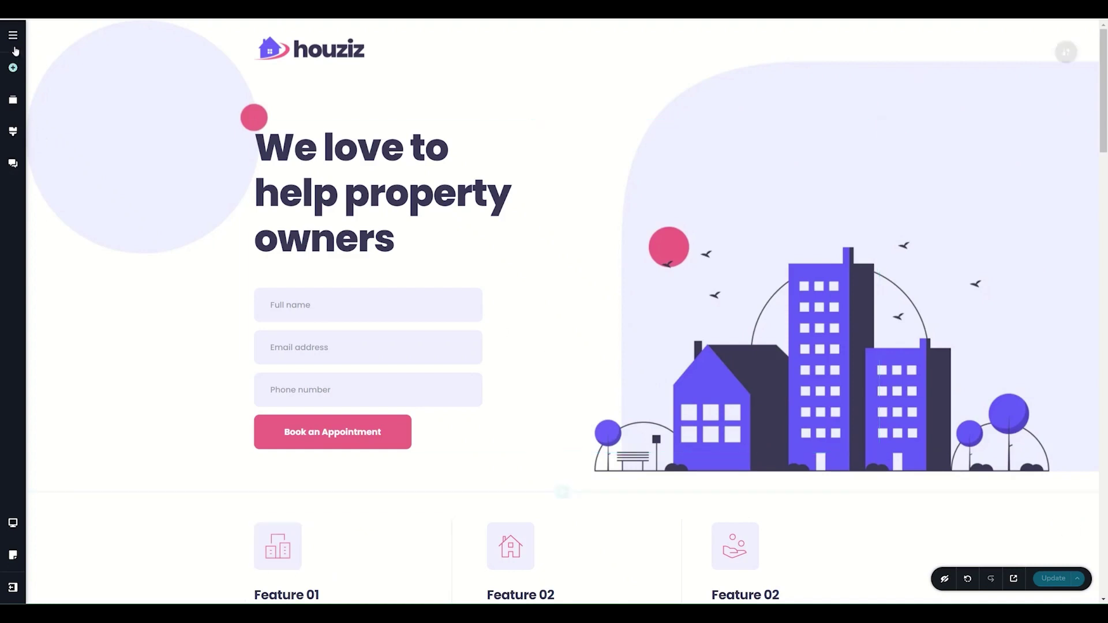
- Open the translation settings in the project settings
click(13, 35)
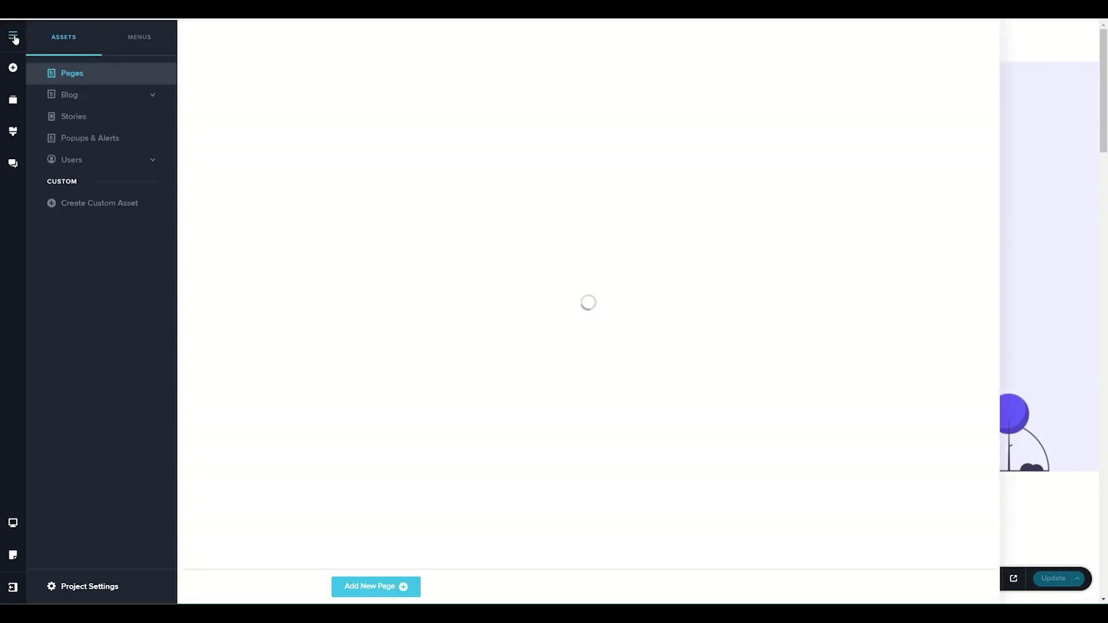
click(87, 588)
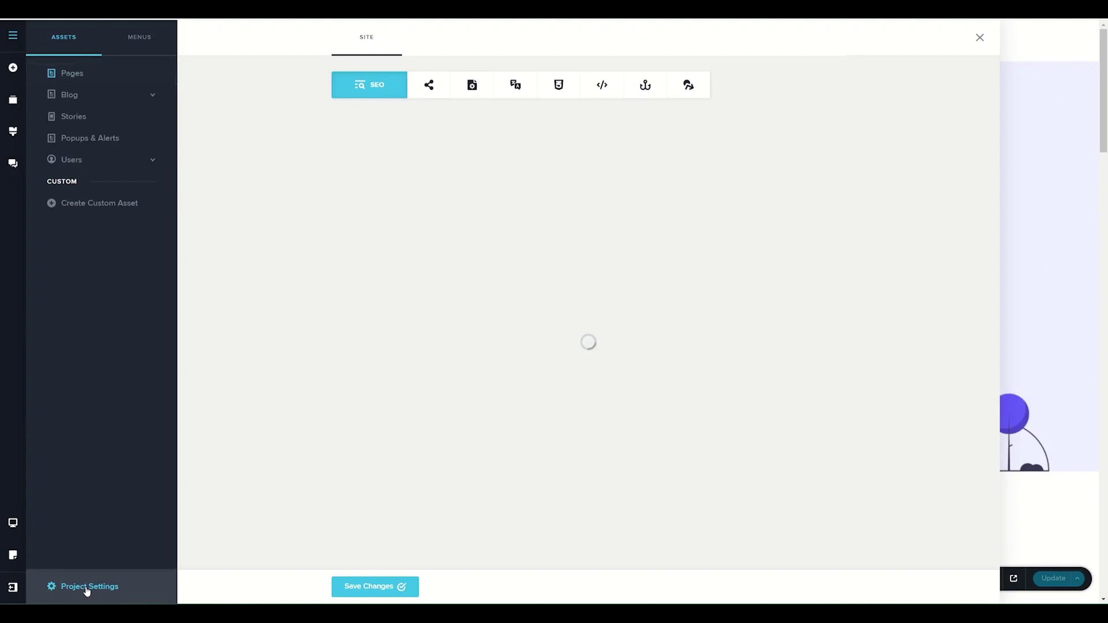
click(517, 86)
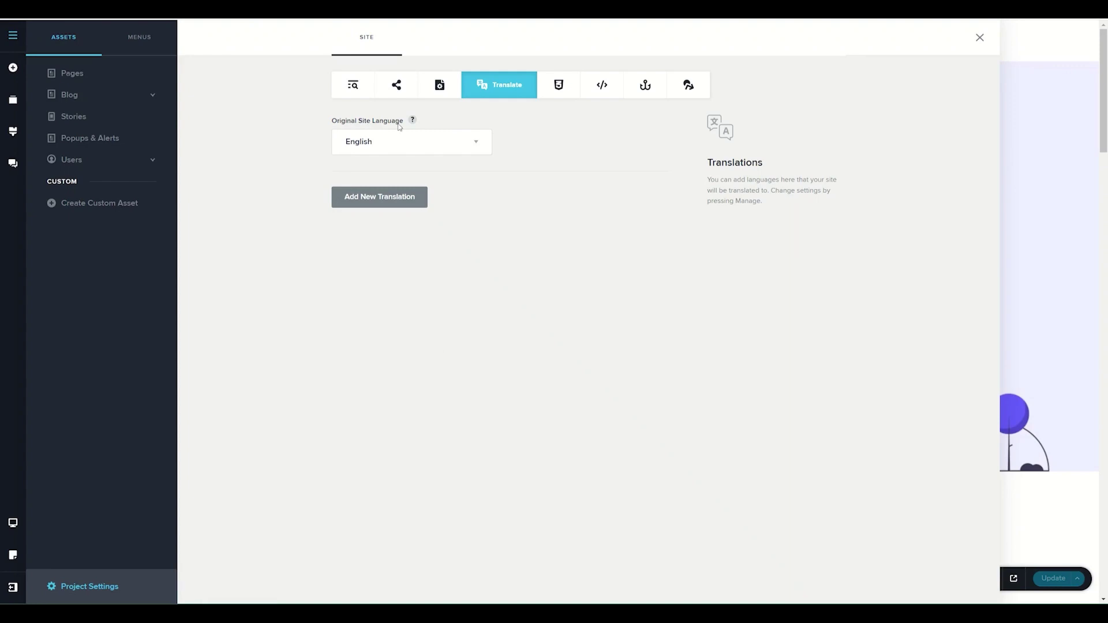
- Browse the languages available as the original site language, leaving the selection unchanged
click(477, 148)
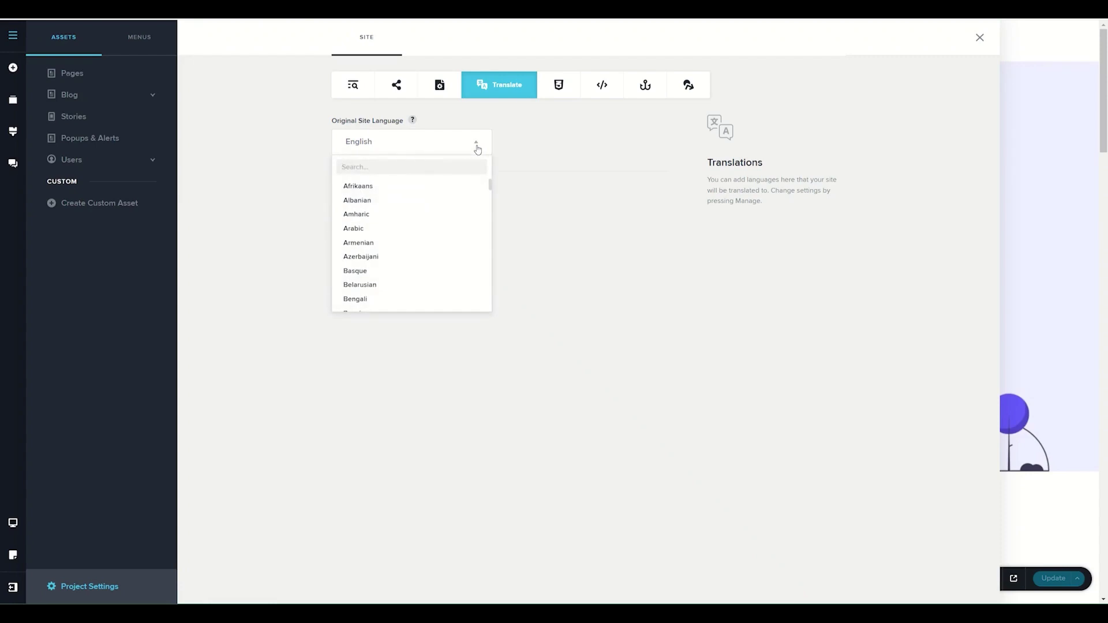
scroll(448, 219, down, 4)
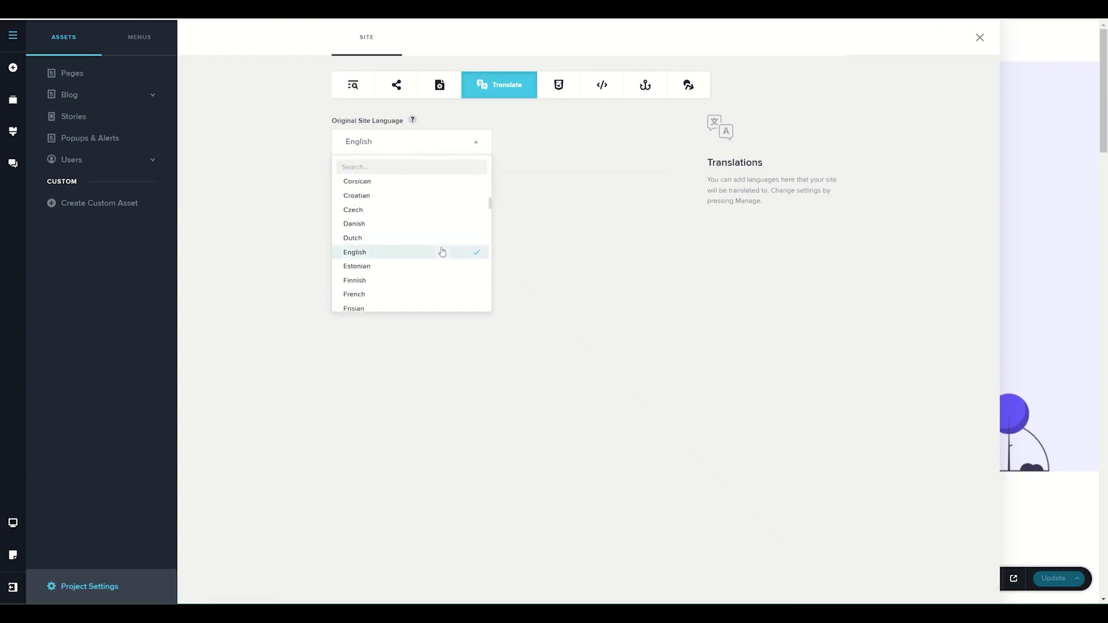
scroll(434, 276, down, 4)
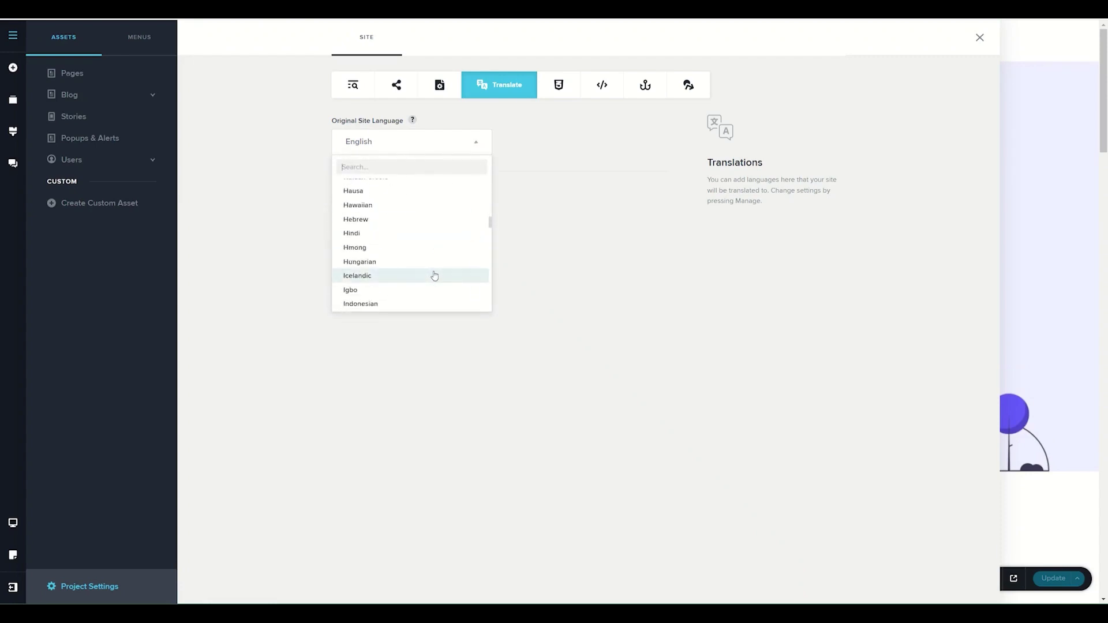
click(478, 142)
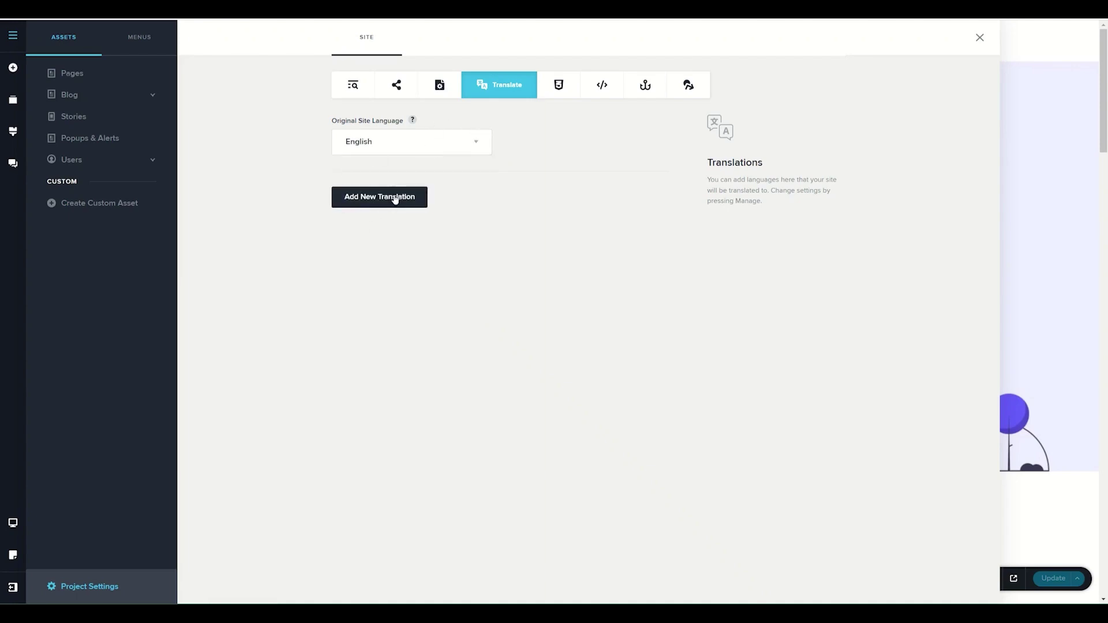
- Start a new site translation with Swedish as the language to translate to
click(395, 198)
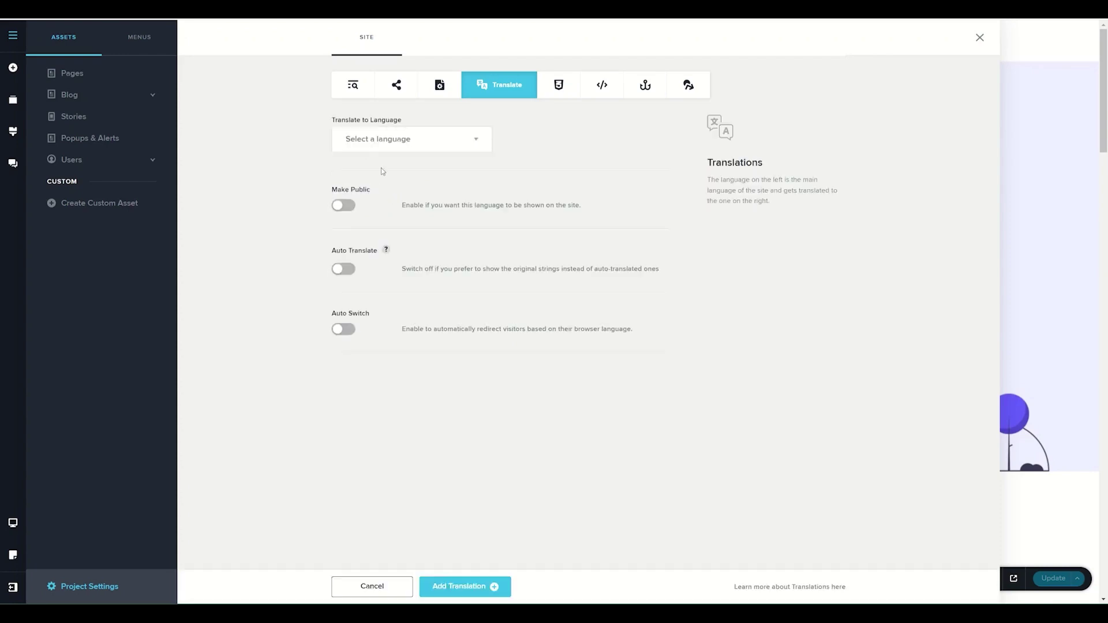
click(393, 141)
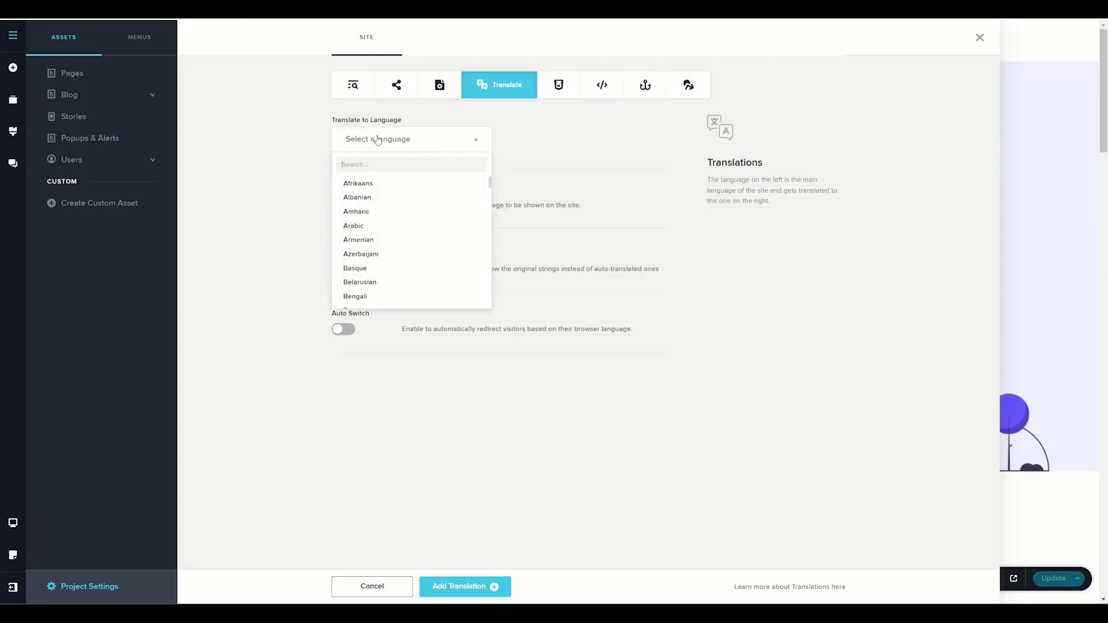
scroll(402, 209, down, 5)
scroll(402, 209, down, 5)
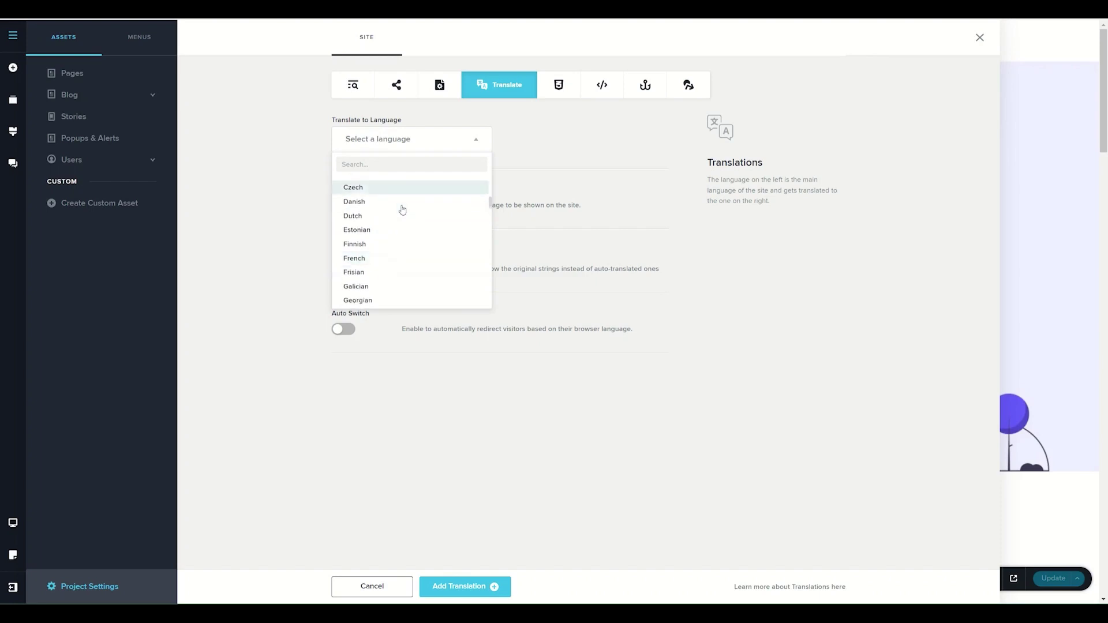
scroll(402, 209, down, 10)
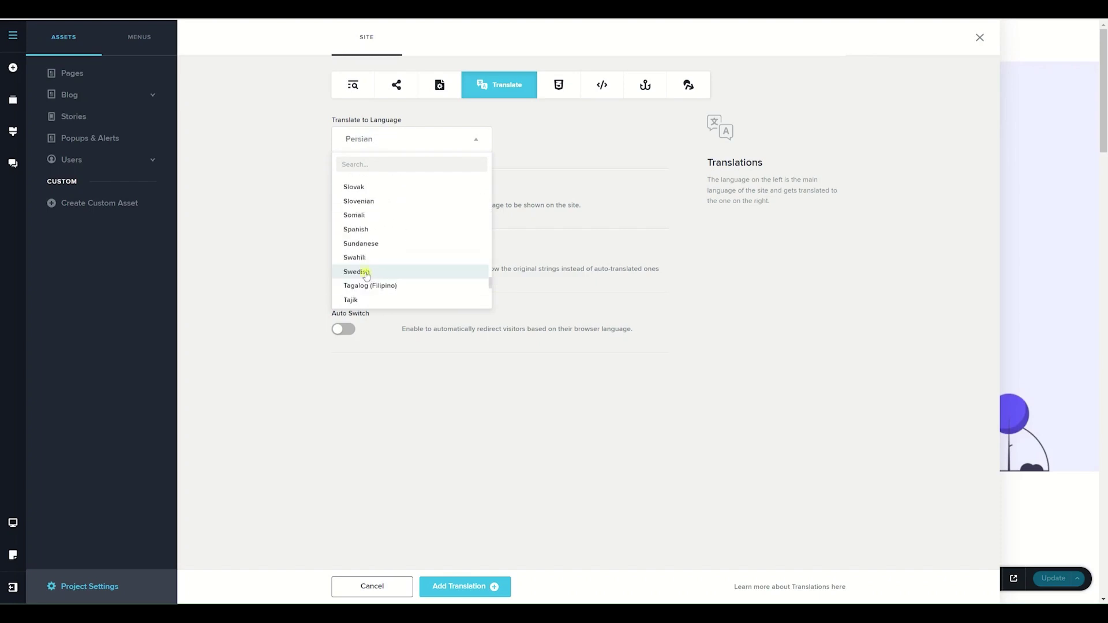
click(369, 272)
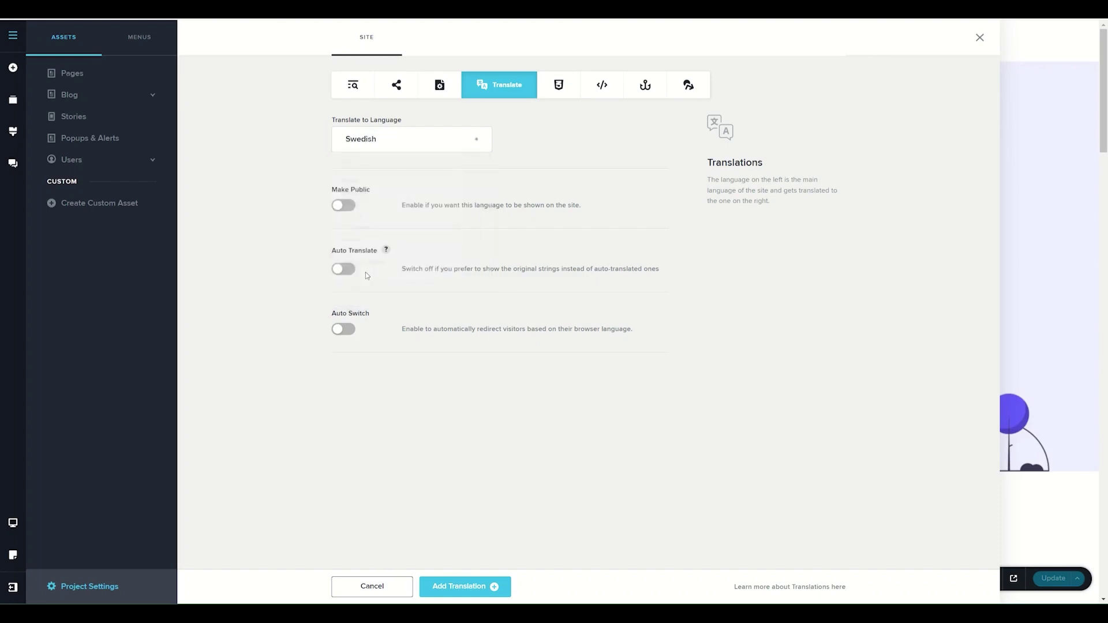
- Enable Make Public, Auto Translate and Auto Switch for Swedish, add the translation and close the settings
click(346, 206)
click(345, 273)
click(343, 328)
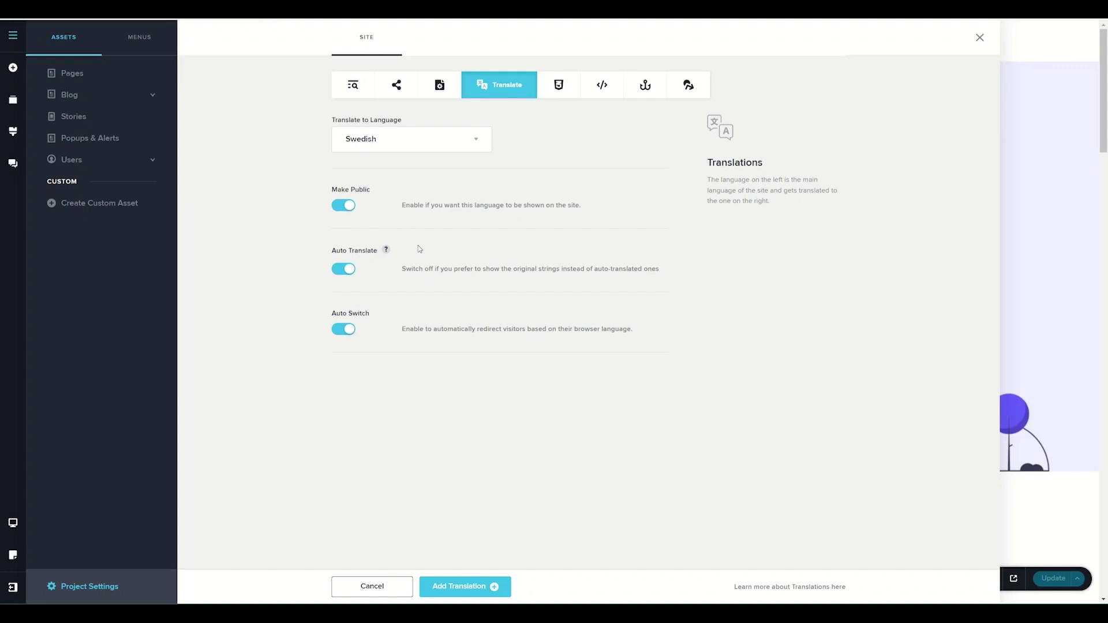
click(494, 587)
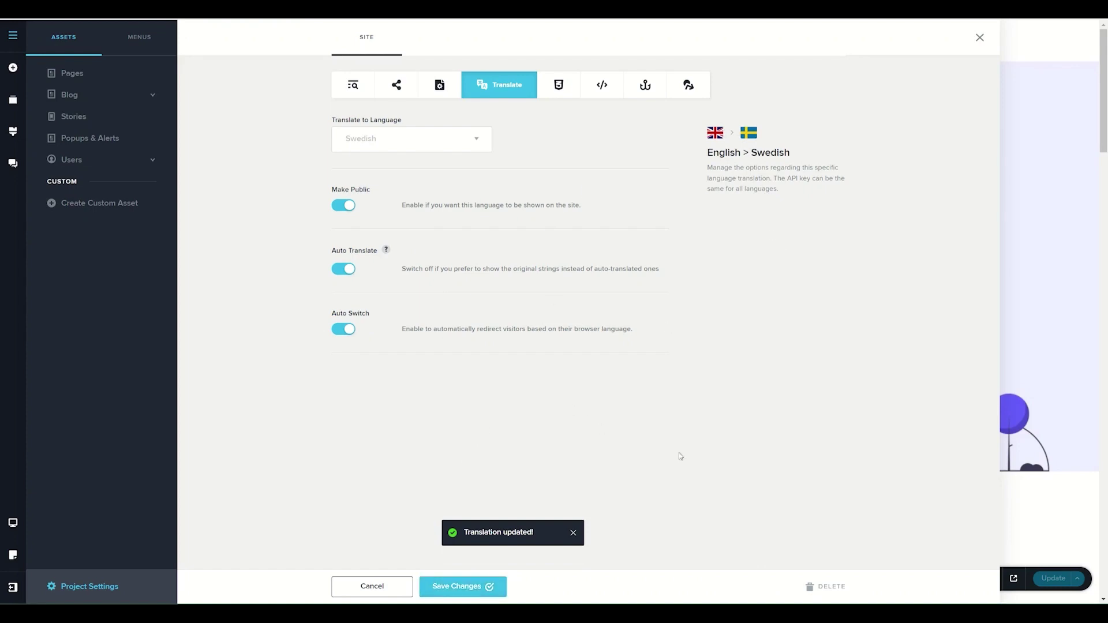
click(1036, 124)
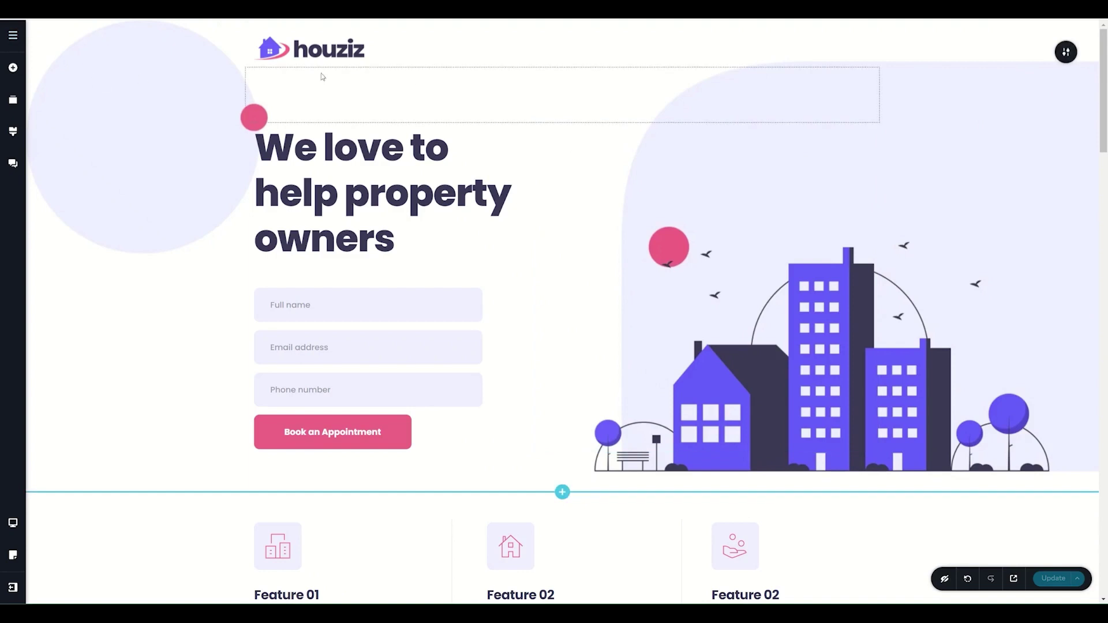
- Place a translation element beside the logo in the header, remove the empty element above it and update the page
click(13, 67)
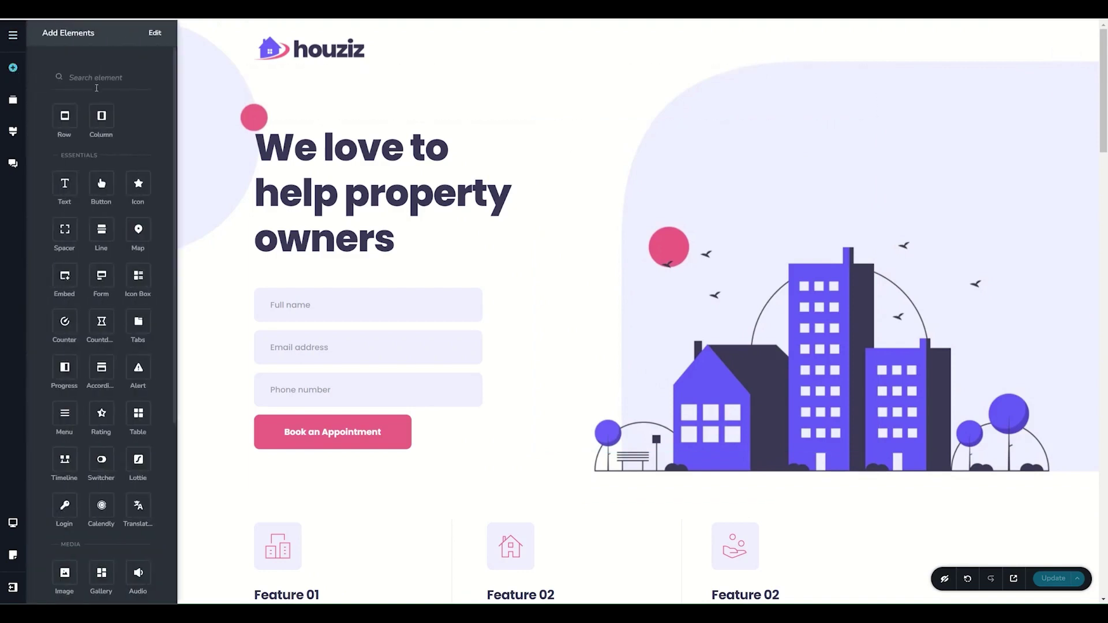
scroll(99, 115, down, 5)
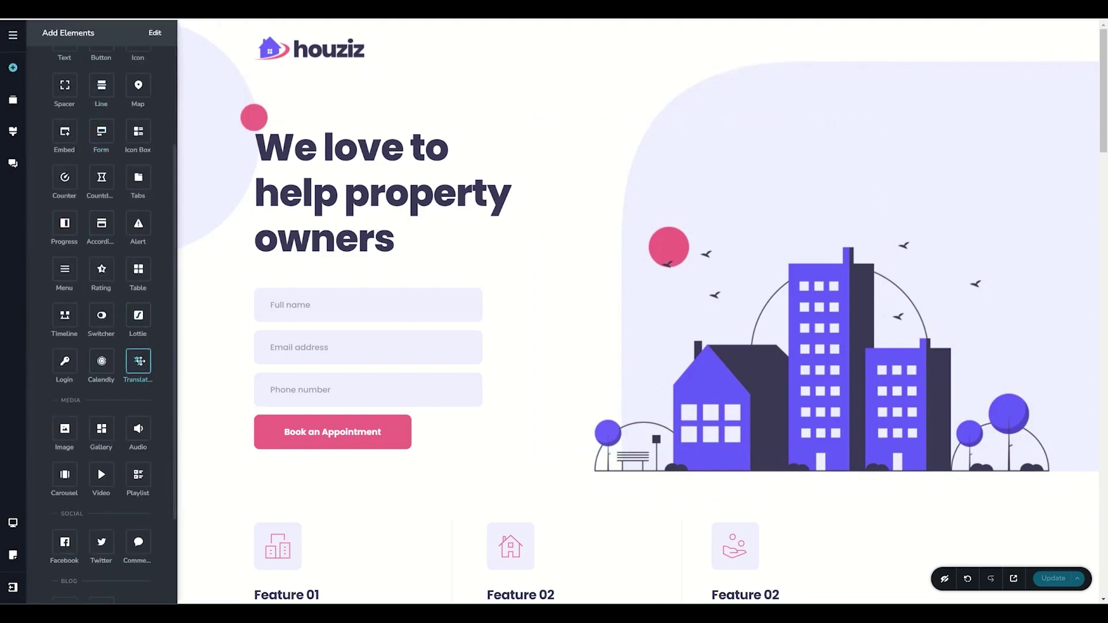
mouse_move(139, 361)
mouse_down()
mouse_move(244, 189)
mouse_move(362, 67)
mouse_move(460, 49)
mouse_move(710, 50)
mouse_move(483, 58)
mouse_up()
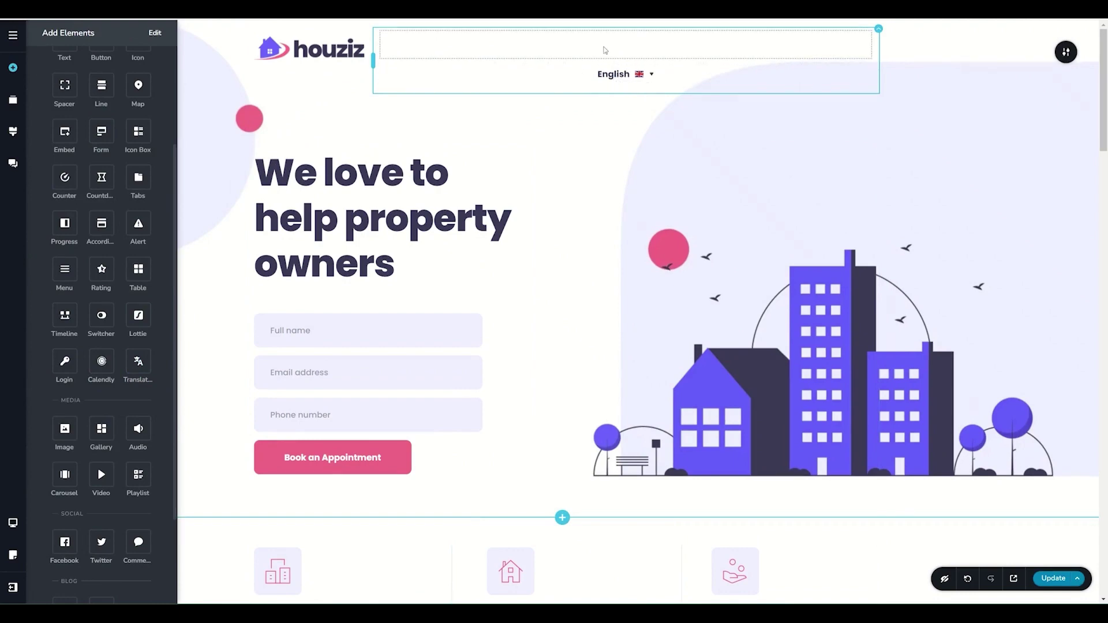
click(605, 48)
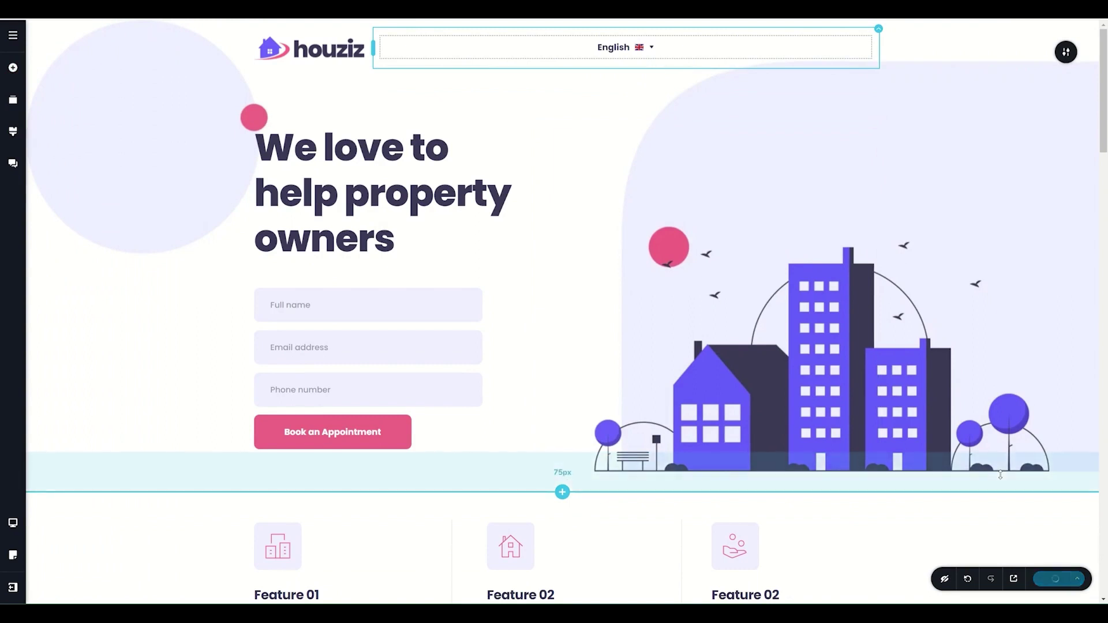
- Preview the published page and switch its language to Swedish with the header language selector
click(1016, 579)
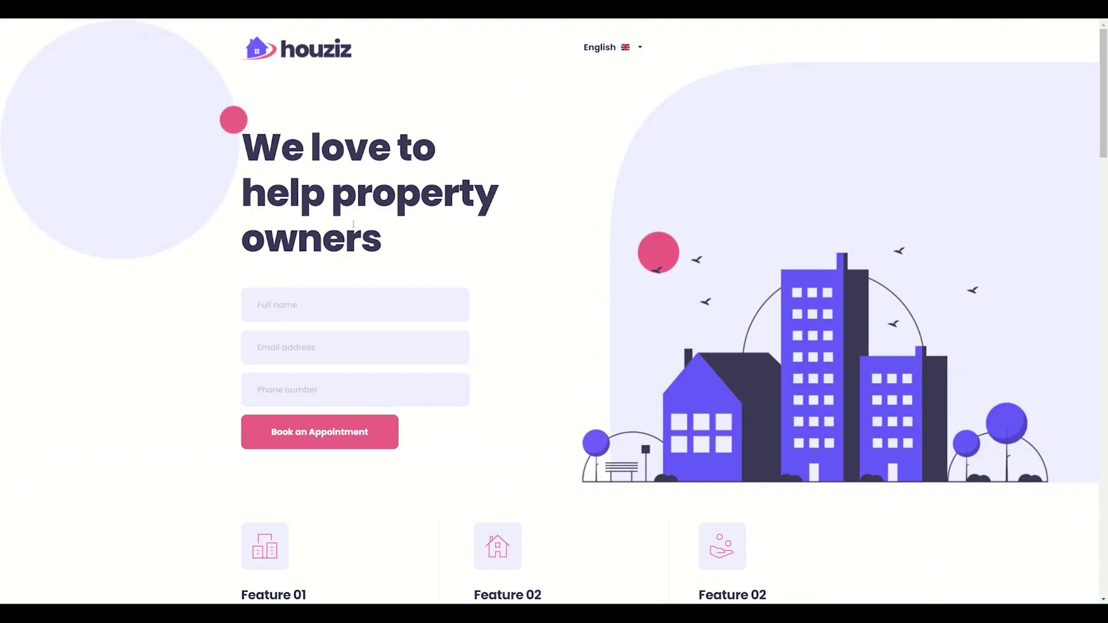
click(640, 48)
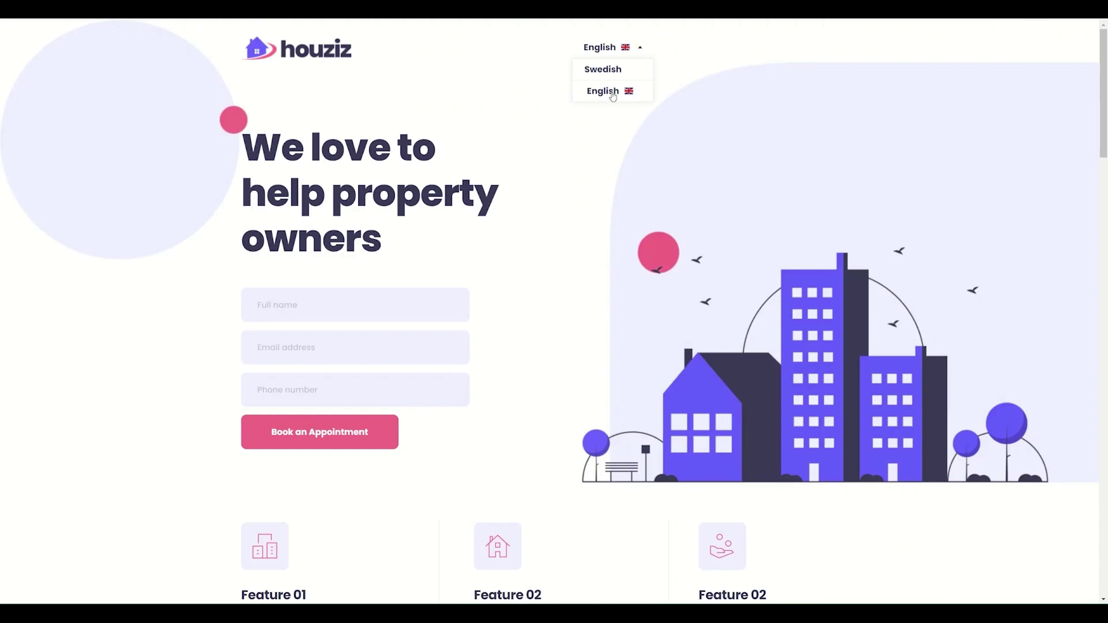
click(611, 70)
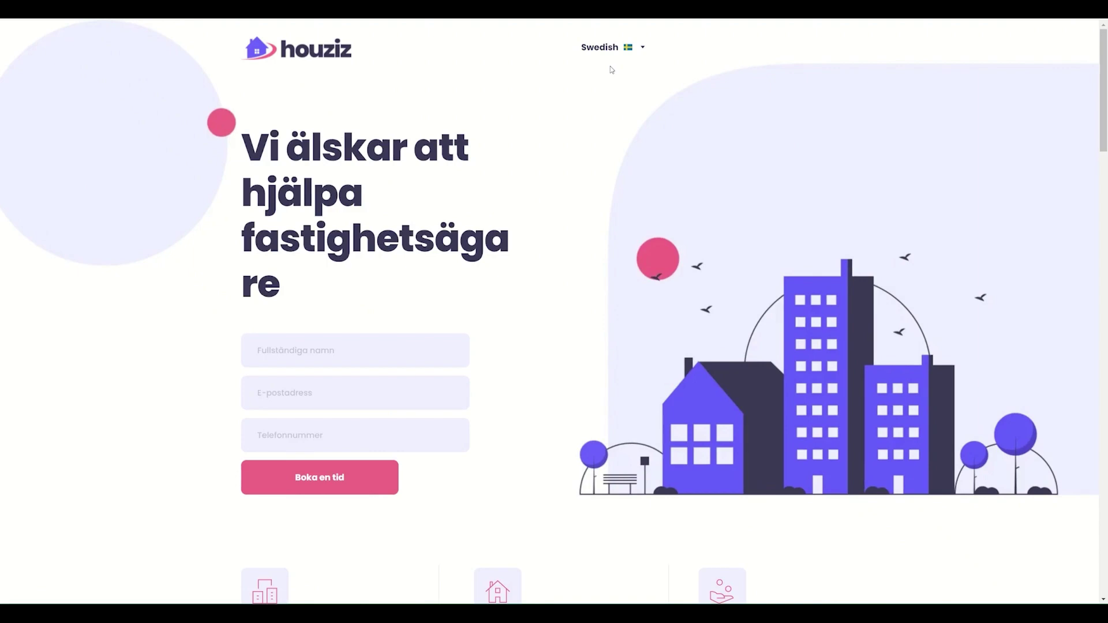
- Examine the Swedish version of the page section by section, then return to the editor
scroll(650, 258, down, 8)
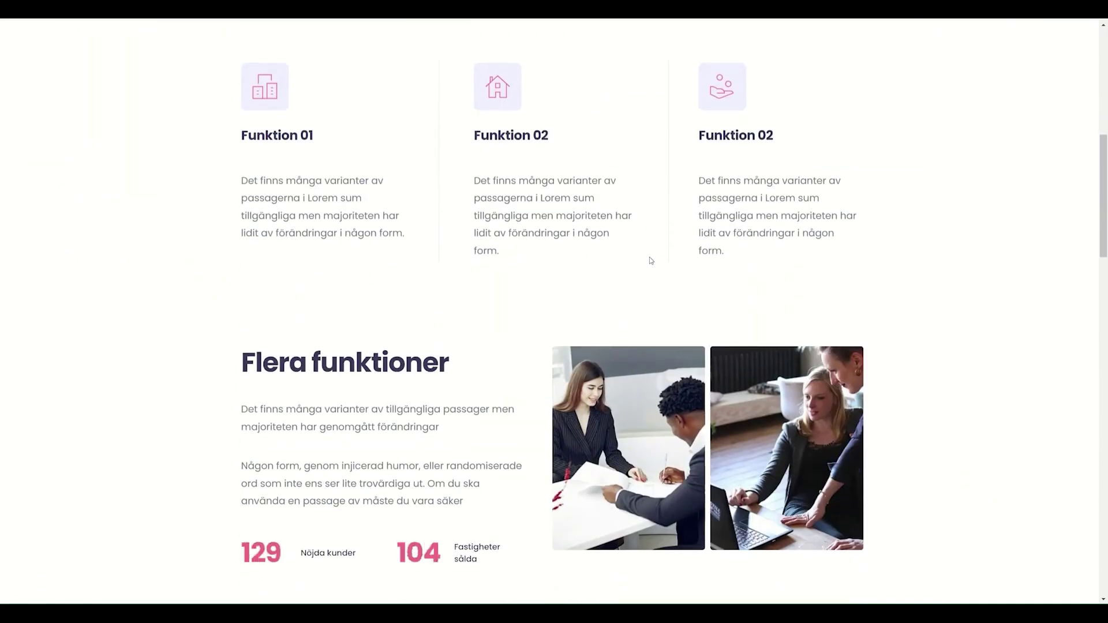
scroll(650, 260, down, 3)
scroll(650, 261, down, 7)
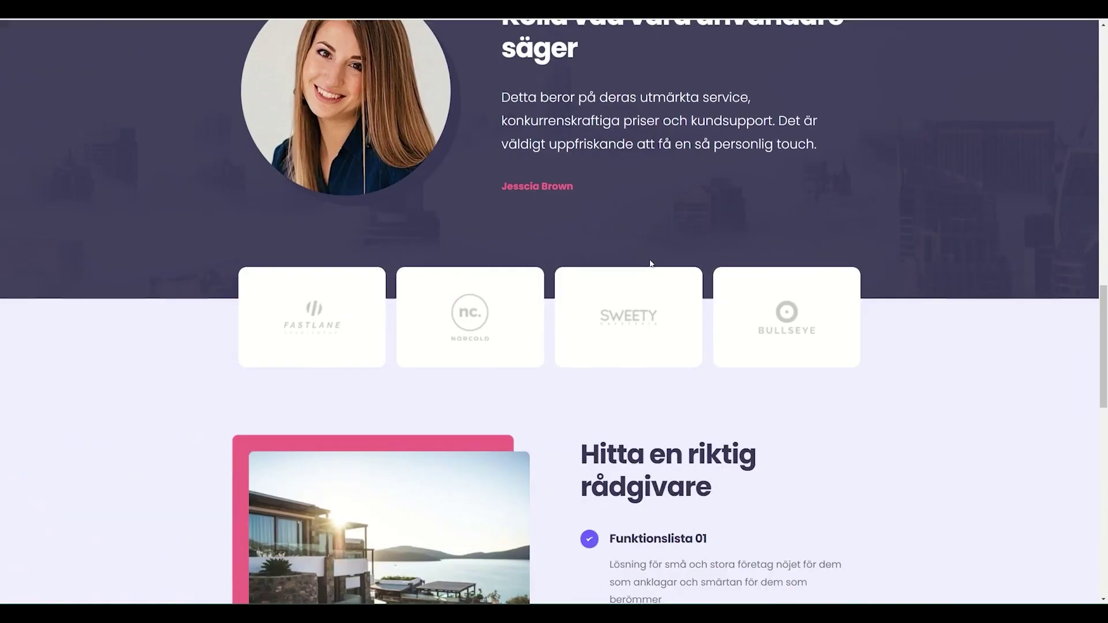
scroll(650, 263, down, 5)
scroll(650, 260, down, 5)
scroll(650, 259, up, 3)
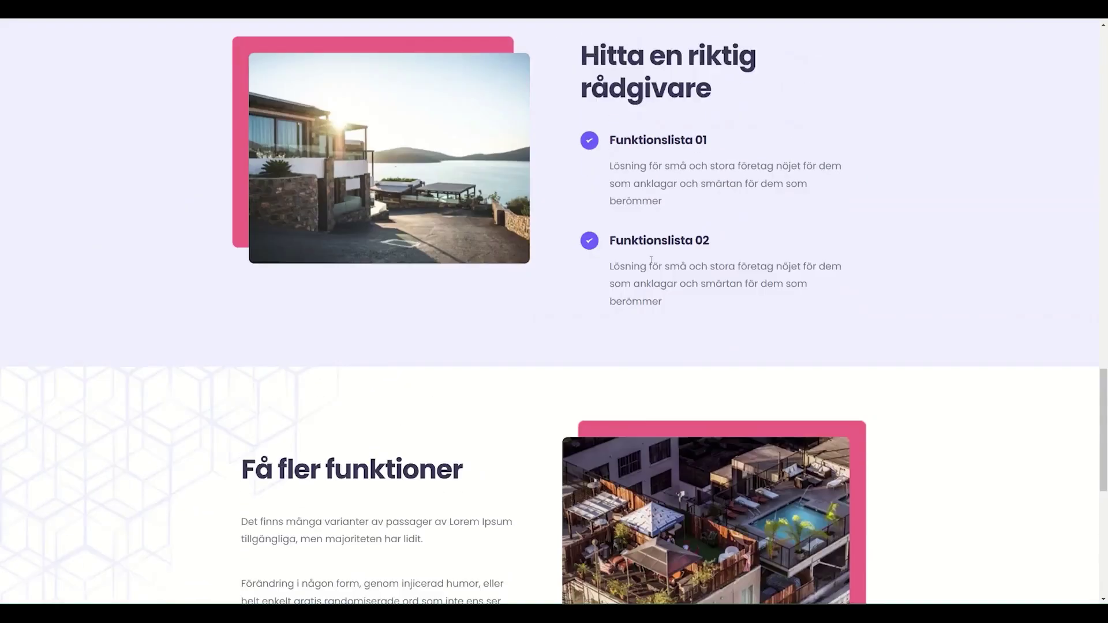
scroll(651, 260, up, 10)
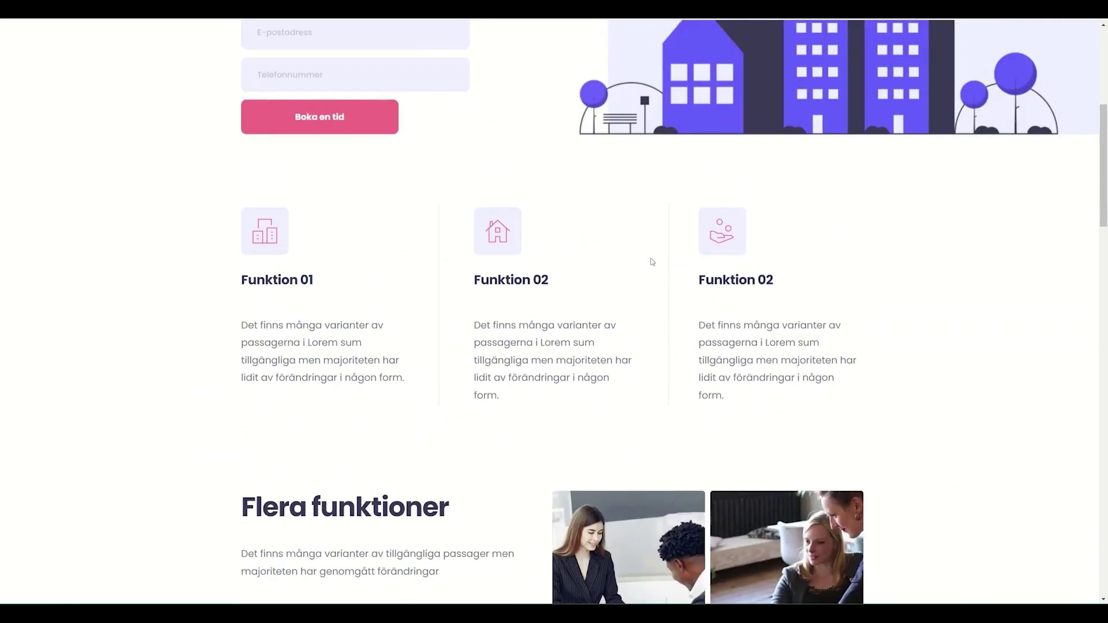
scroll(651, 259, up, 8)
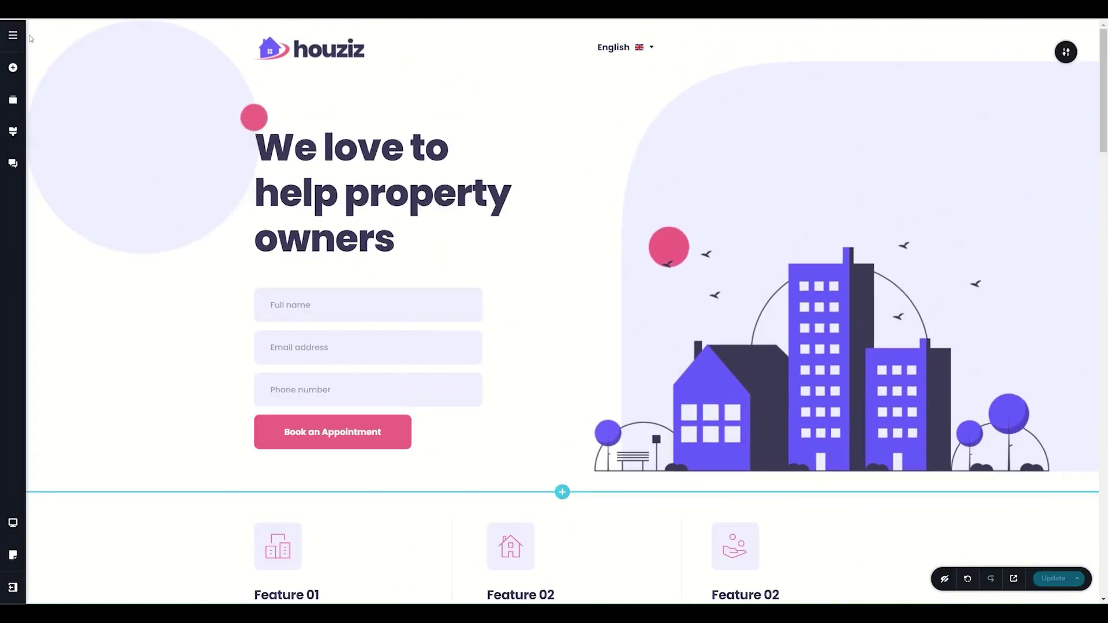
- Open the Home page's English to Swedish translations and review the translated text strings
click(17, 38)
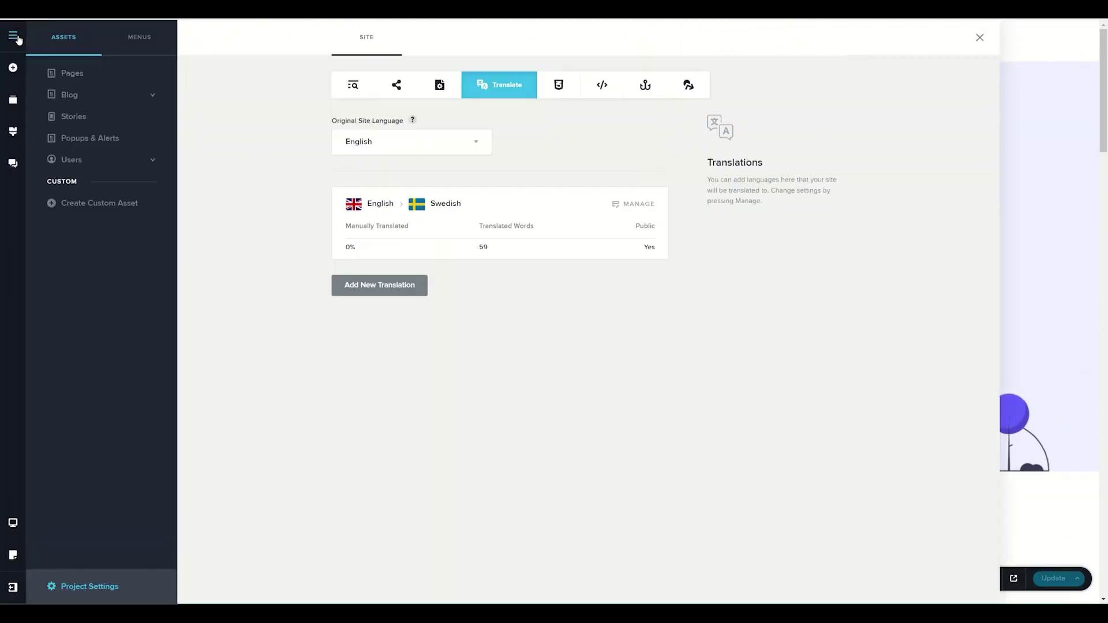
click(70, 73)
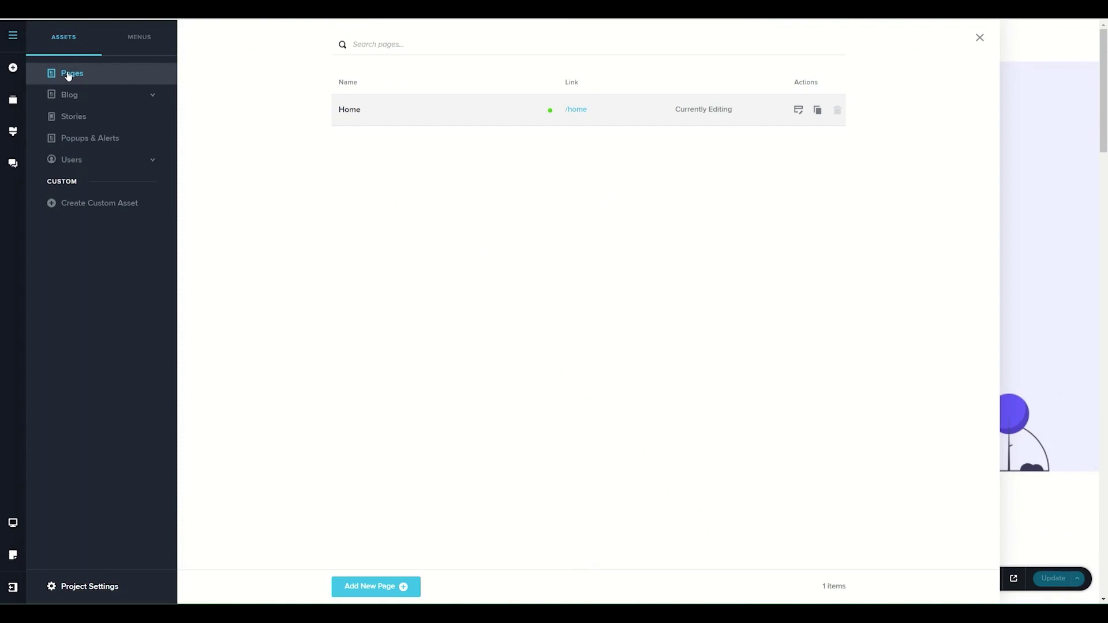
click(349, 110)
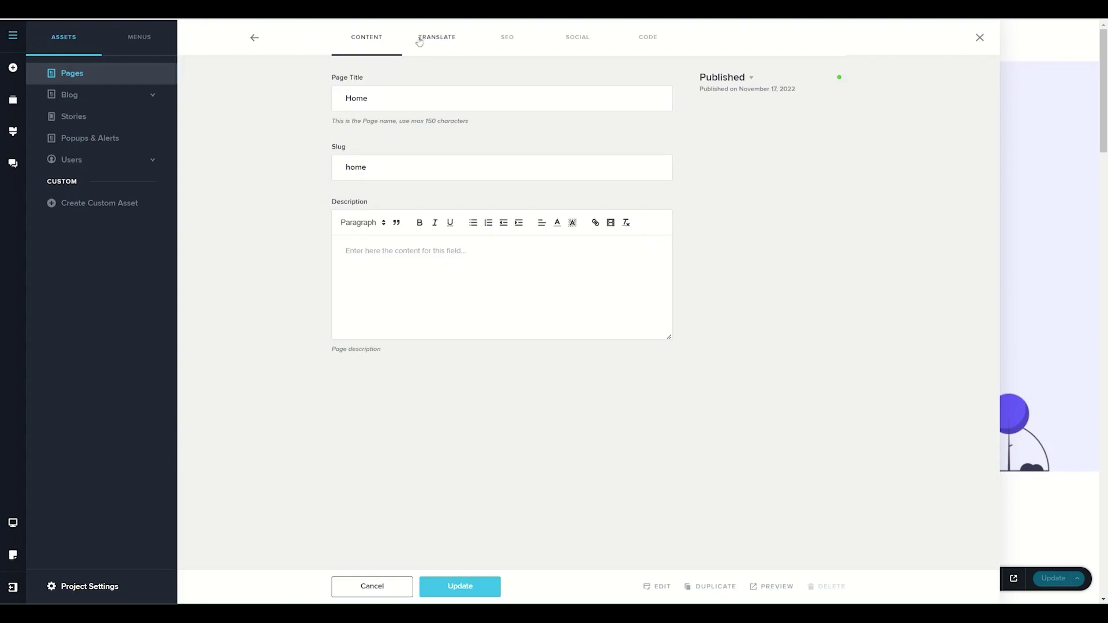
click(440, 39)
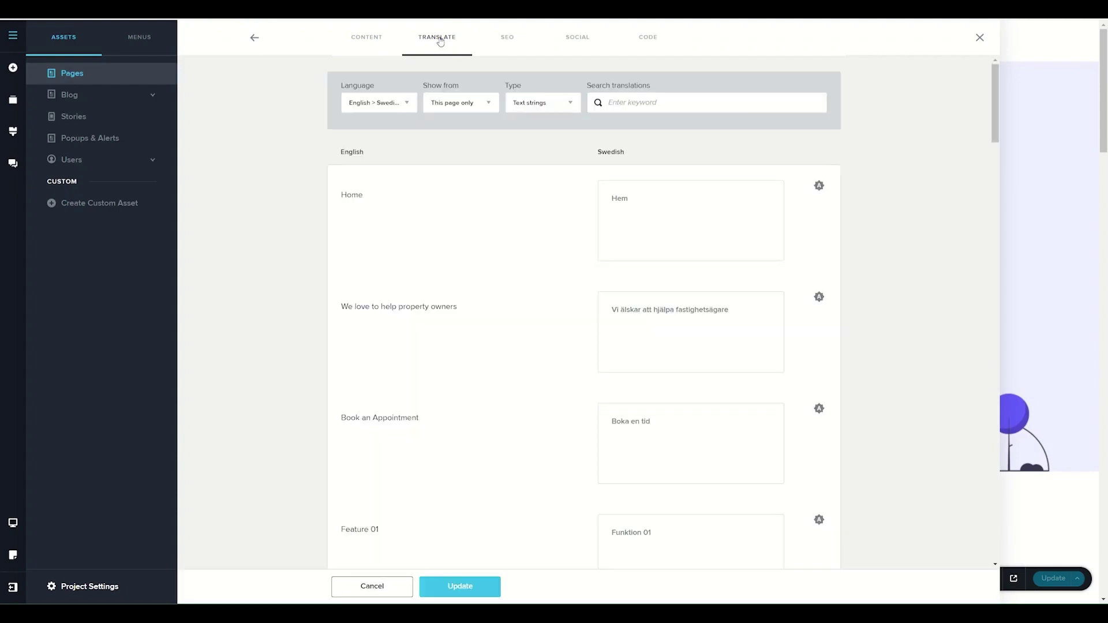
scroll(635, 224, down, 10)
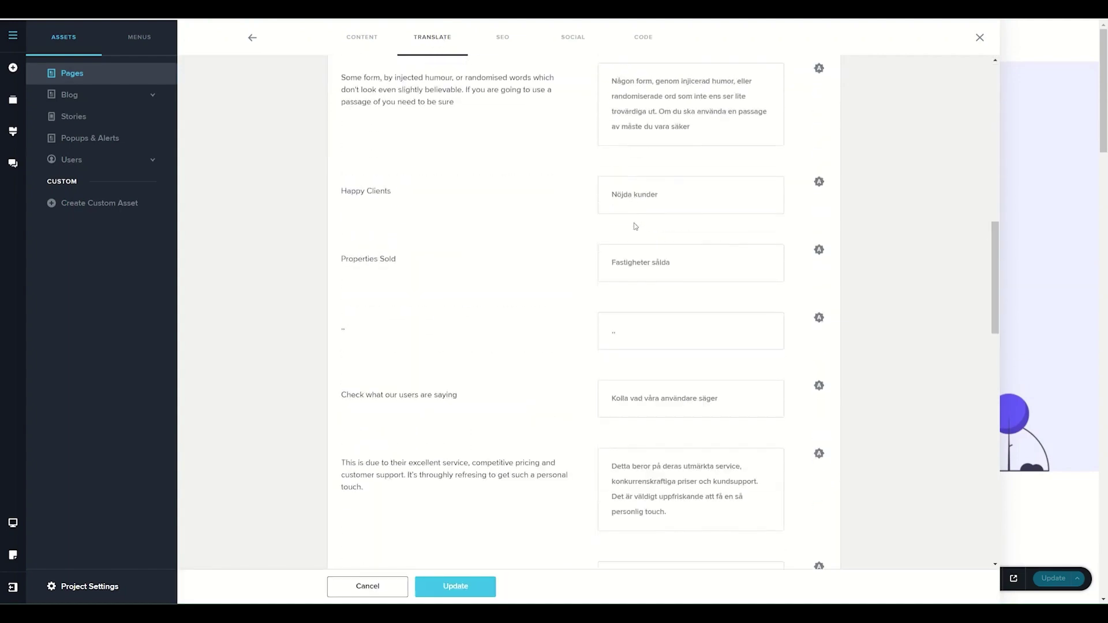
scroll(635, 226, down, 10)
scroll(634, 223, up, 4)
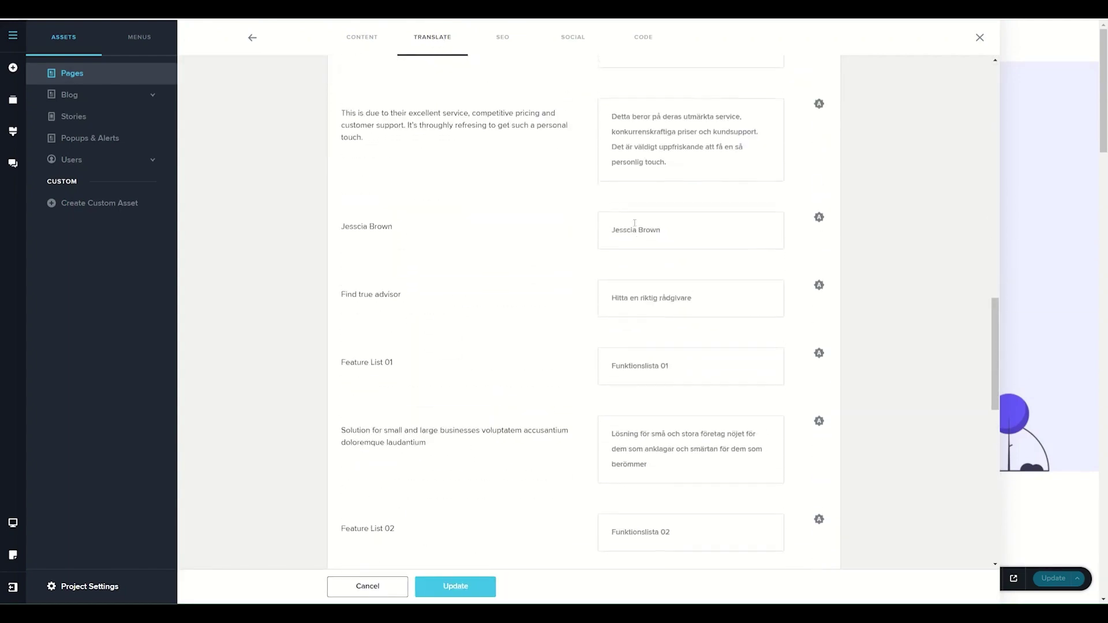
scroll(634, 223, up, 15)
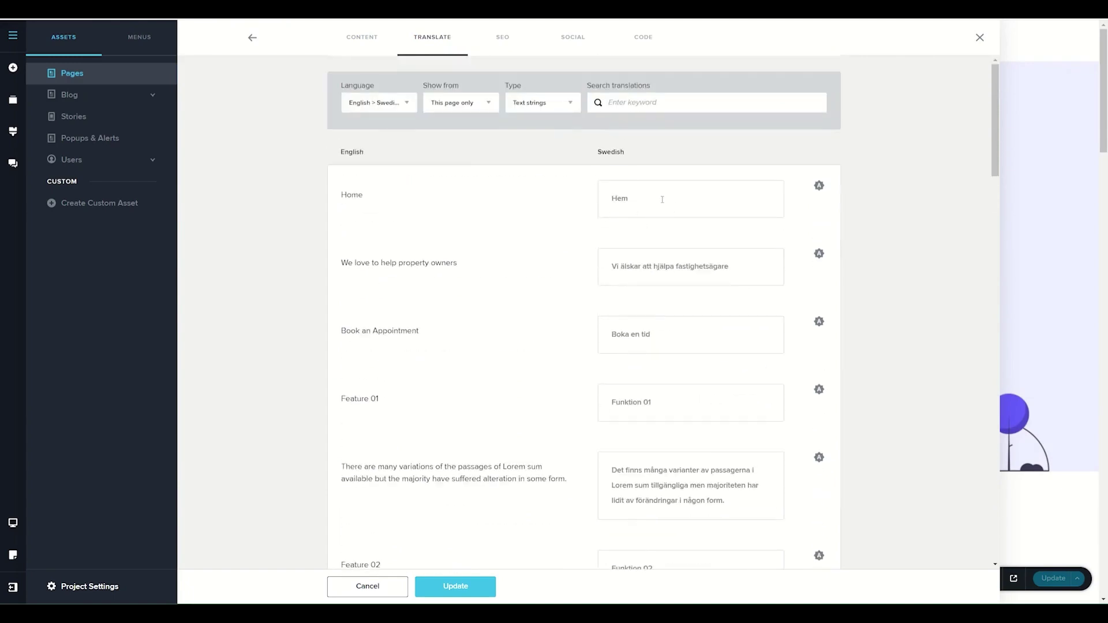
scroll(662, 199, down, 4)
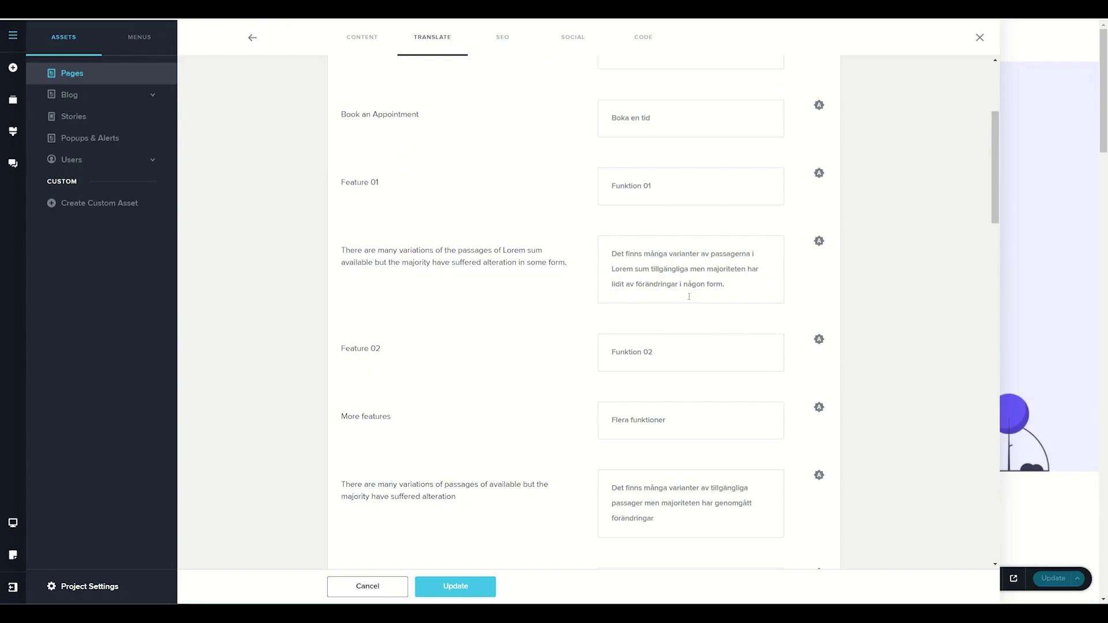
- Review the remaining Swedish text strings and the Media Images translations of the Home page, then return to the editor
scroll(684, 292, down, 7)
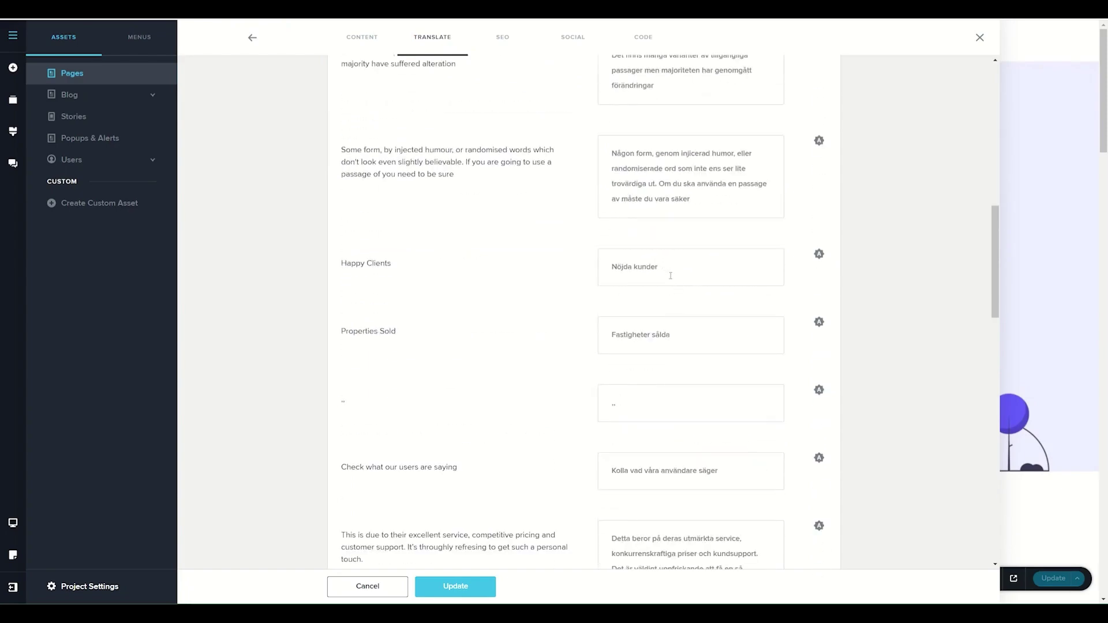
scroll(671, 283, down, 2)
scroll(671, 292, up, 12)
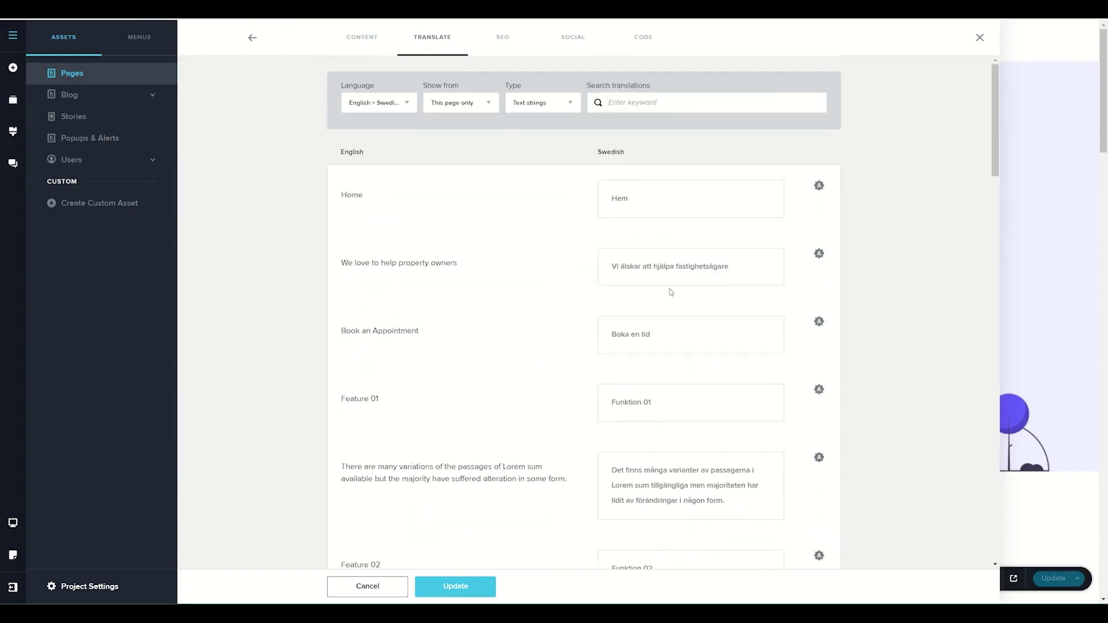
click(542, 107)
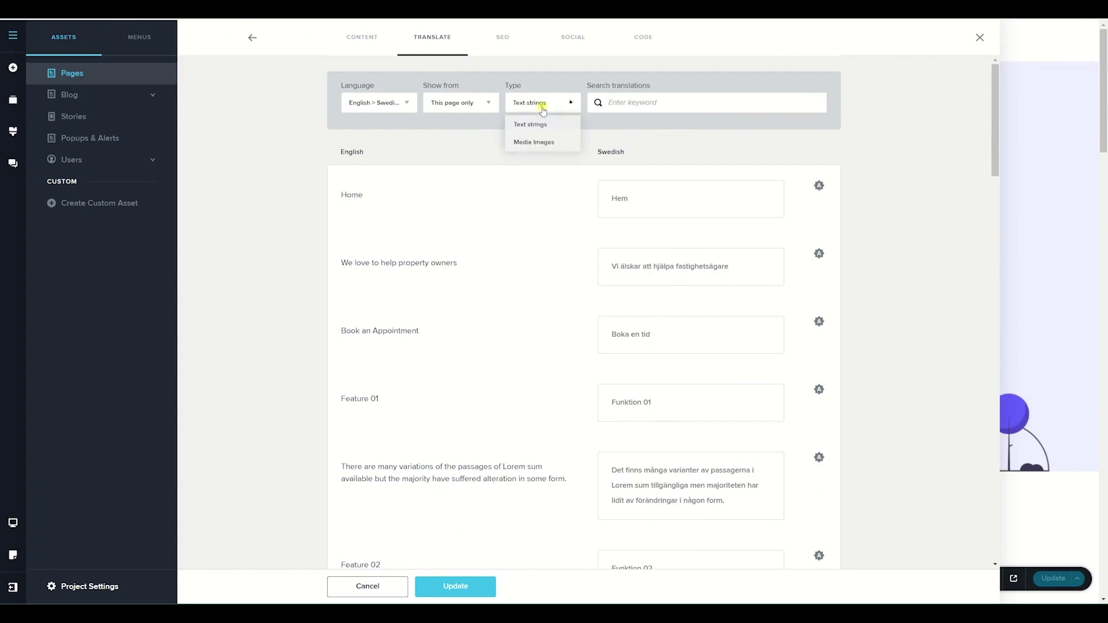
click(533, 142)
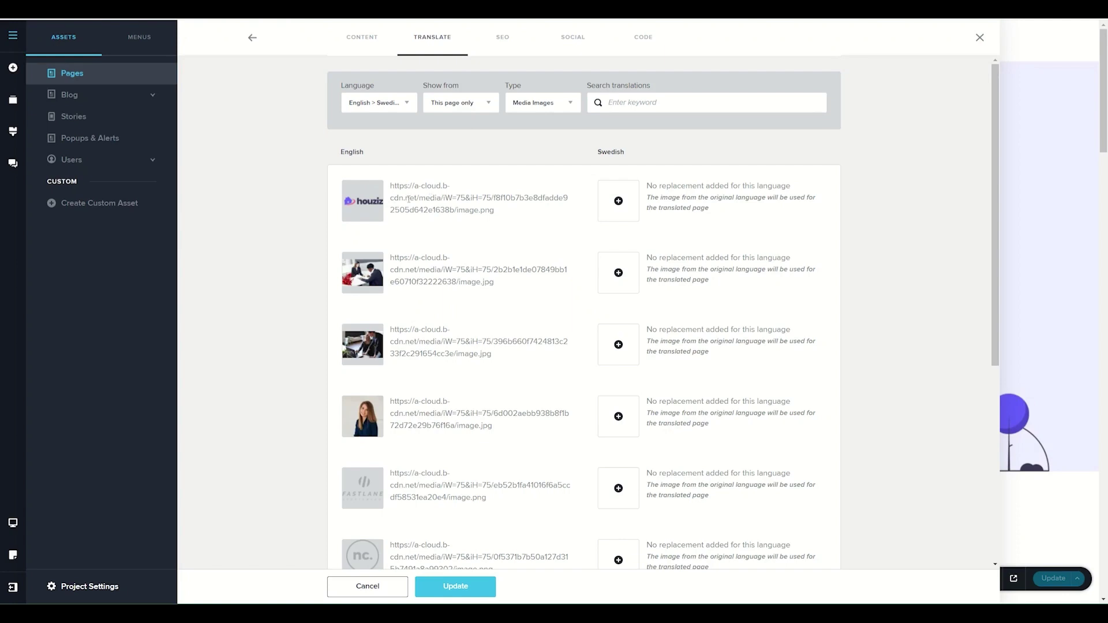
key(Escape)
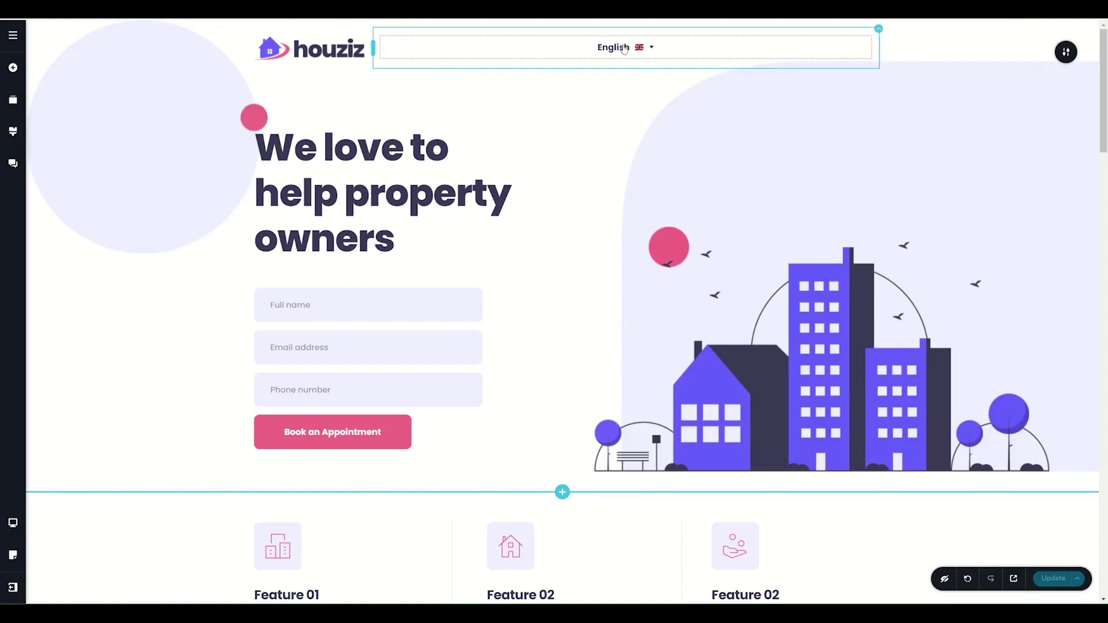
click(1065, 52)
click(929, 53)
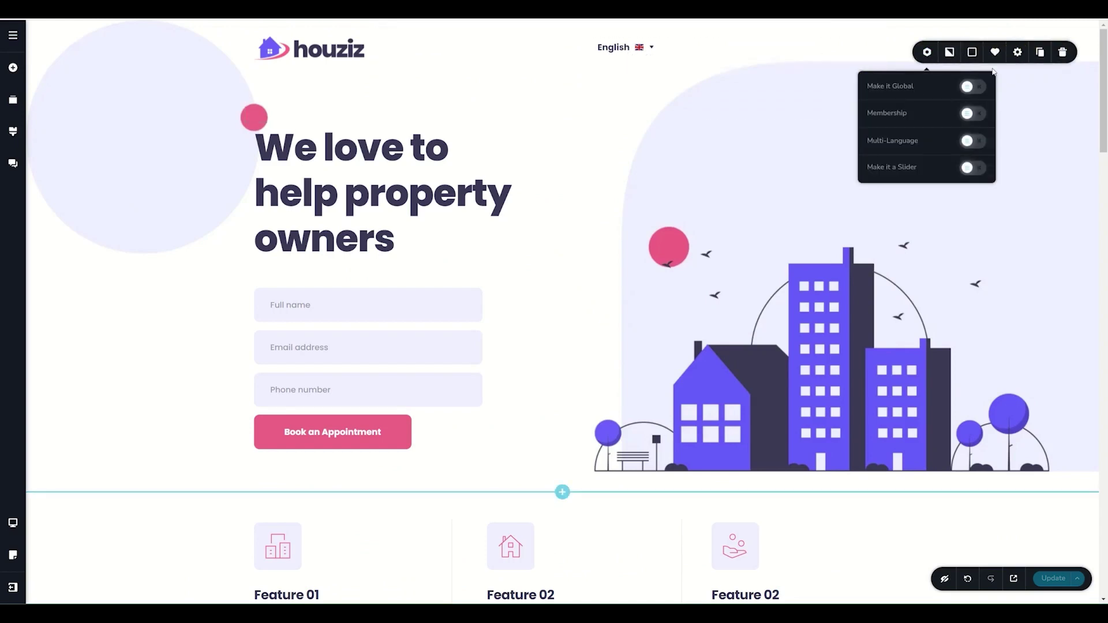
click(1039, 125)
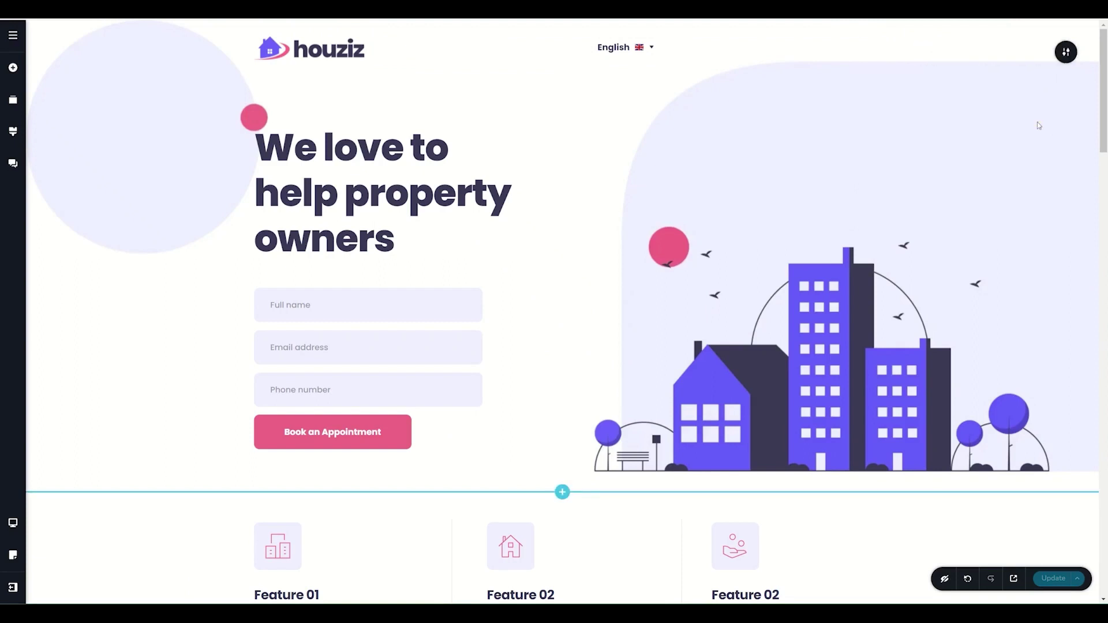
- Set the header language selector's position to Fixed and anchor its vertical offset to the bottom of the page view
click(650, 49)
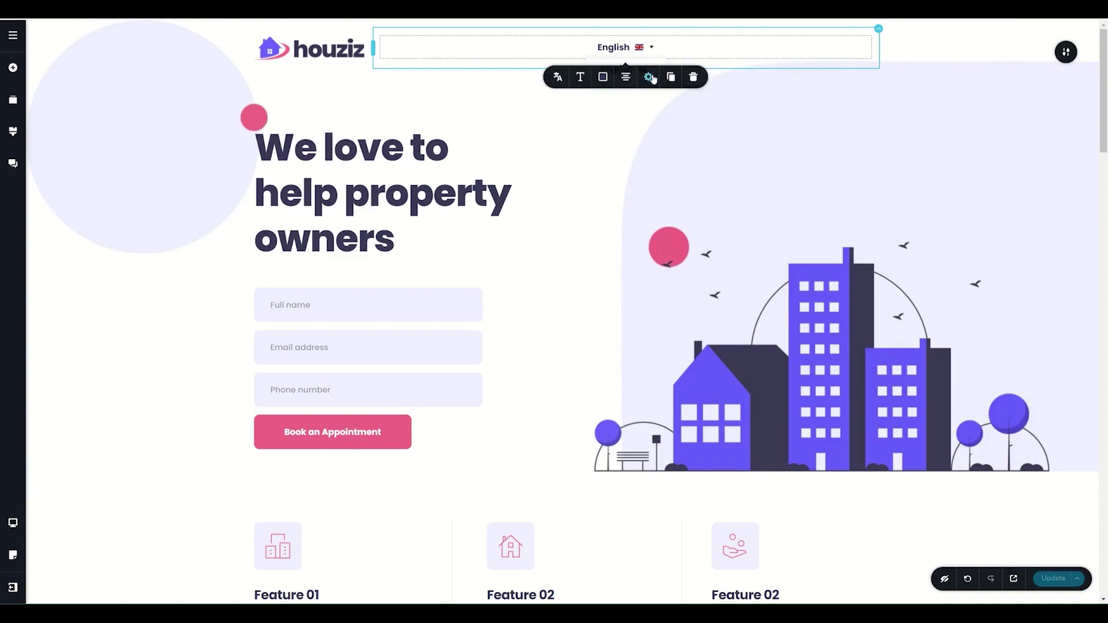
click(648, 77)
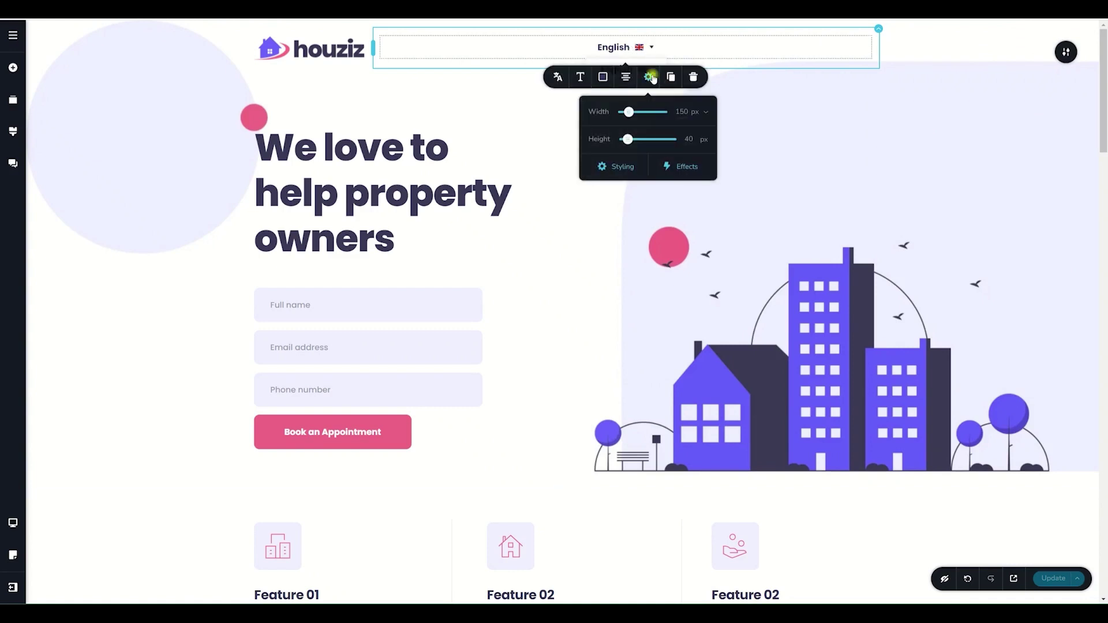
click(628, 167)
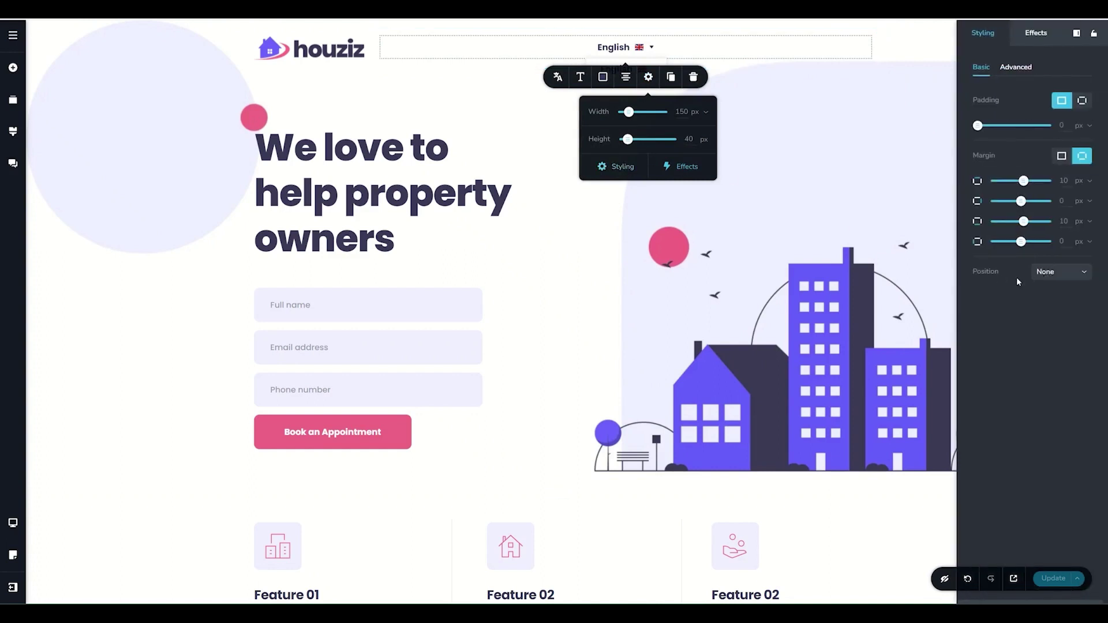
click(1065, 272)
click(1046, 321)
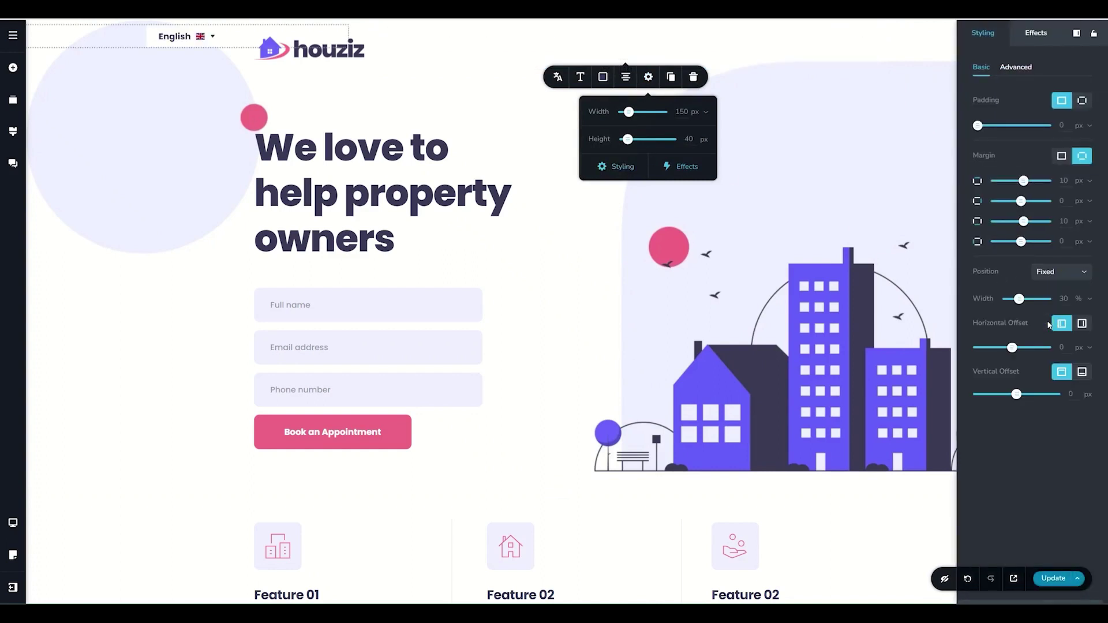
click(1081, 373)
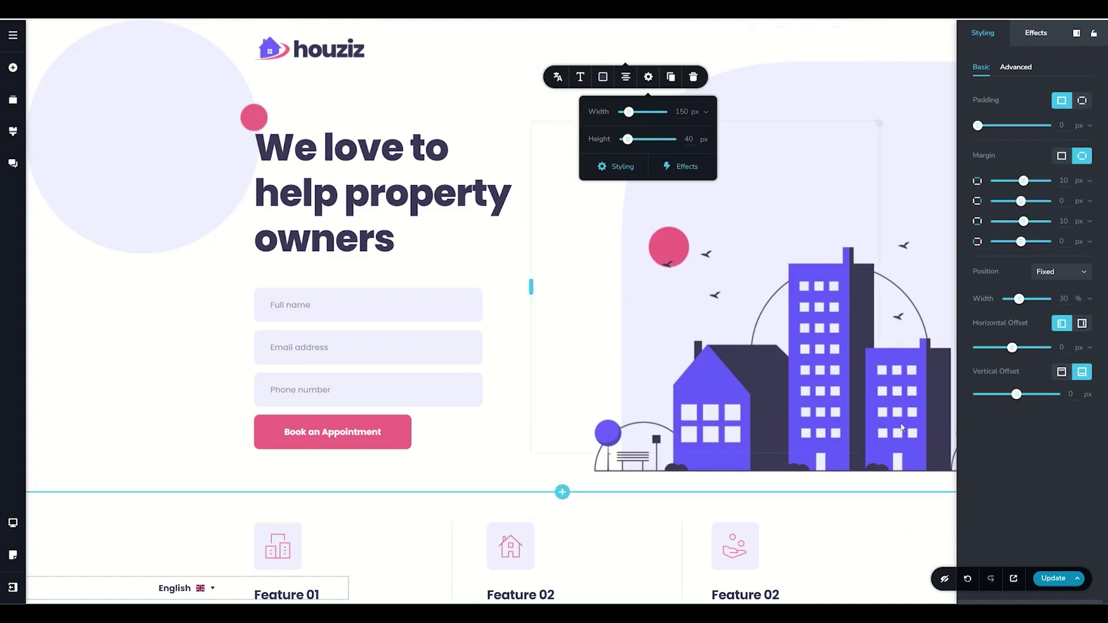
- Set the fixed language selector's vertical offset to 44 px, horizontal offset to -64 px and width to 34%
drag(1016, 394, 1018, 395)
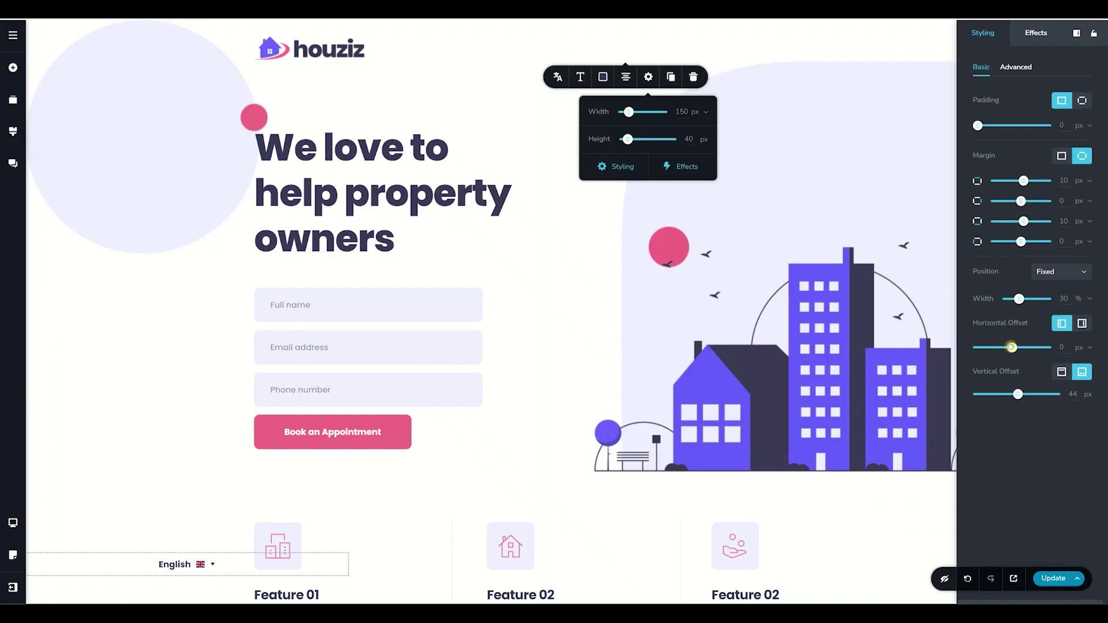
drag(1011, 348, 1010, 347)
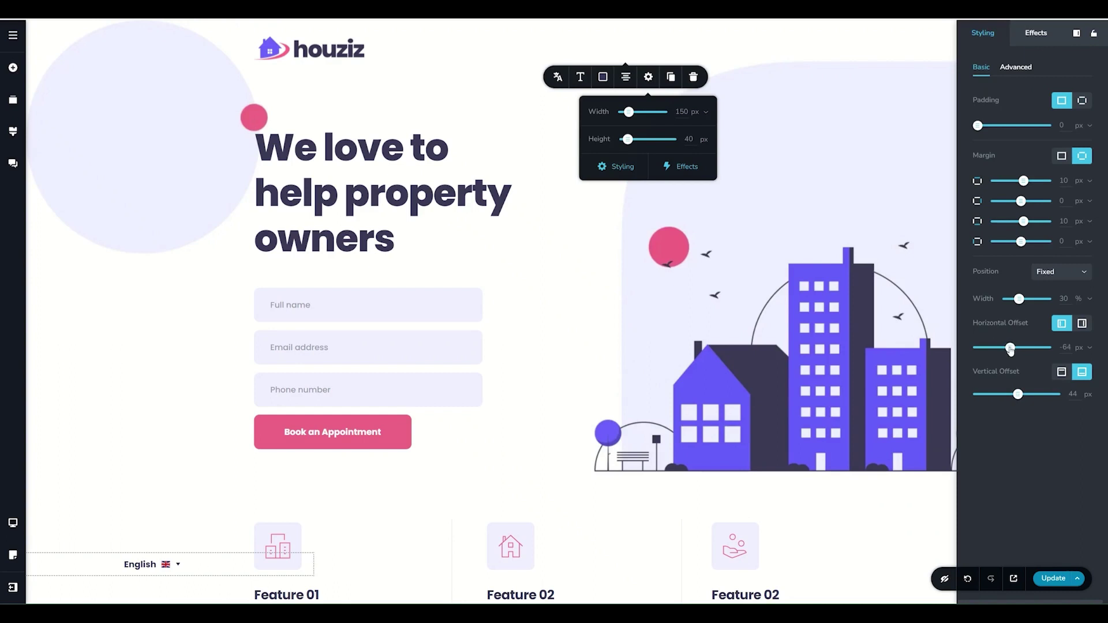
drag(1019, 299, 1020, 298)
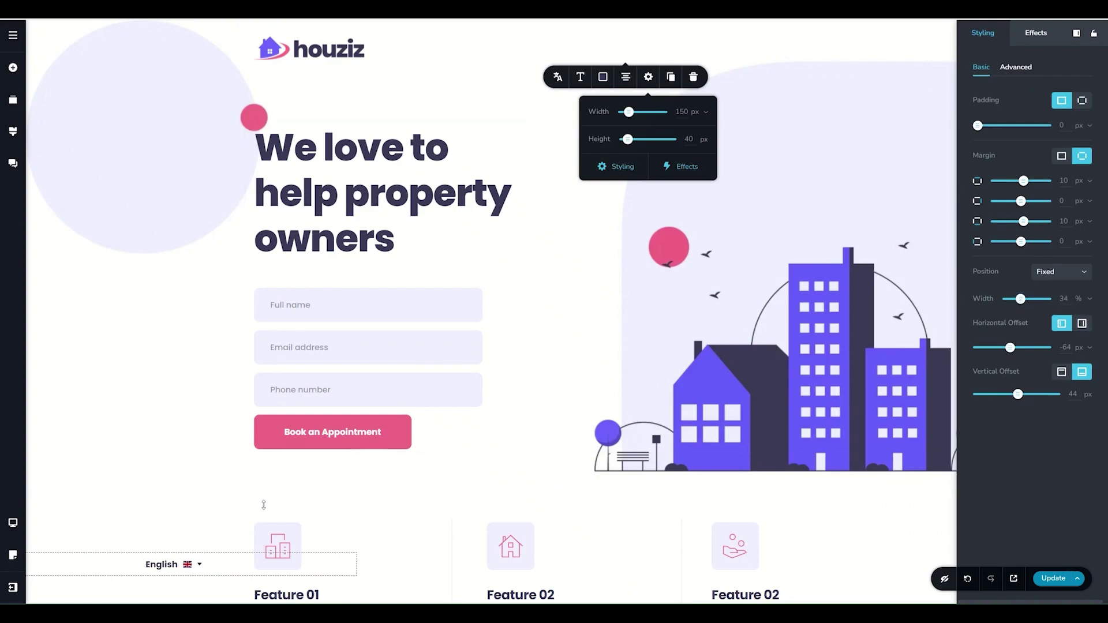
- Check the fixed language selector's placement over the different page sections, then close its styling settings
scroll(354, 519, down, 15)
scroll(368, 508, down, 10)
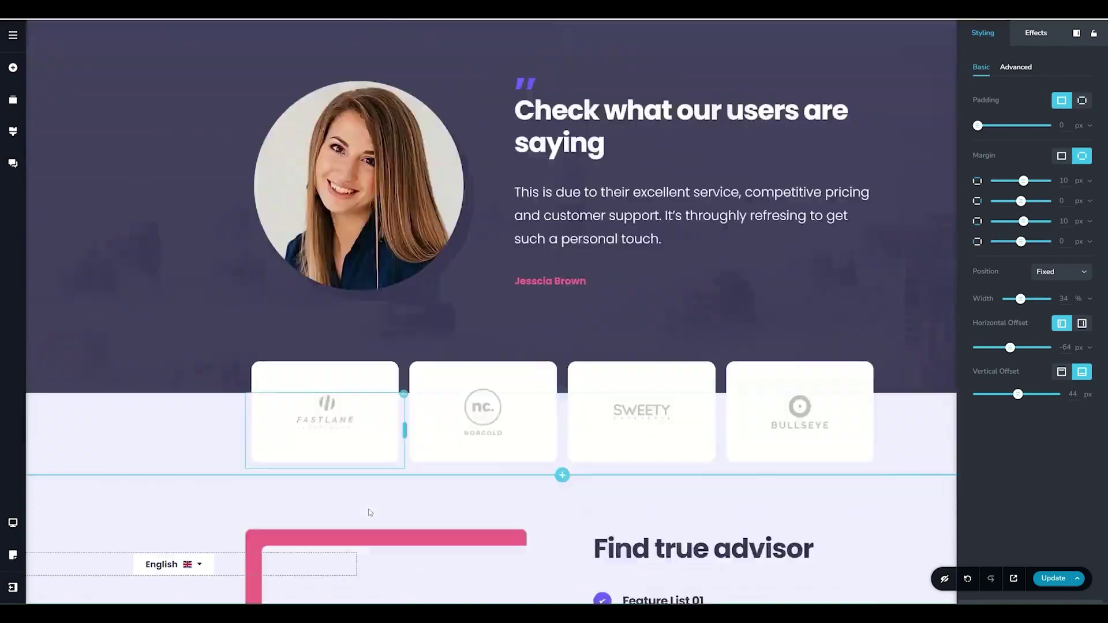
scroll(368, 511, up, 10)
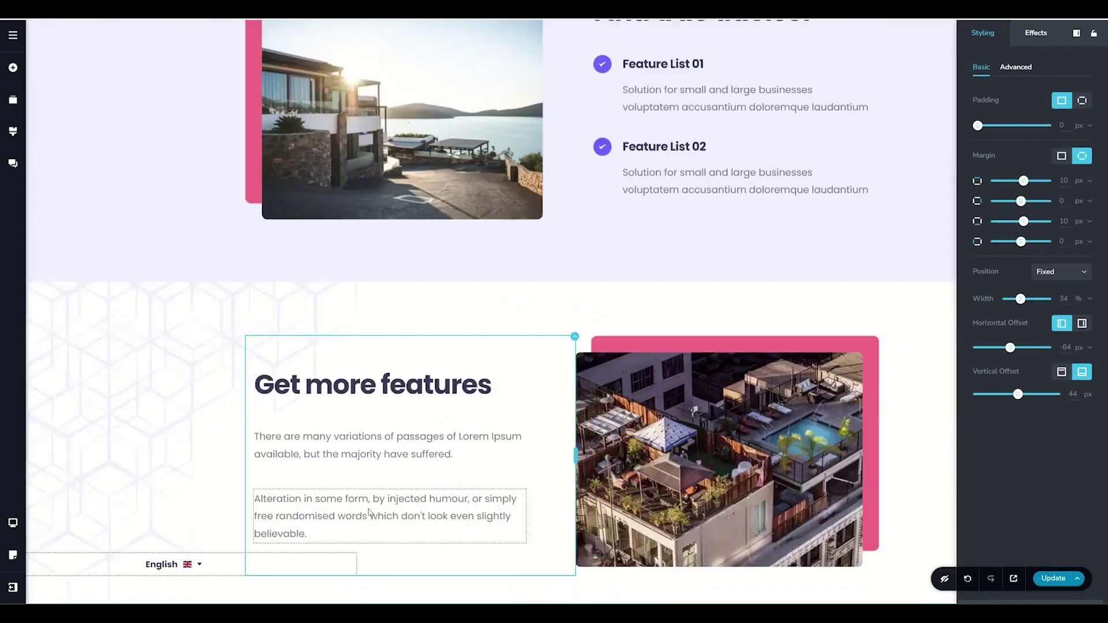
scroll(353, 510, down, 7)
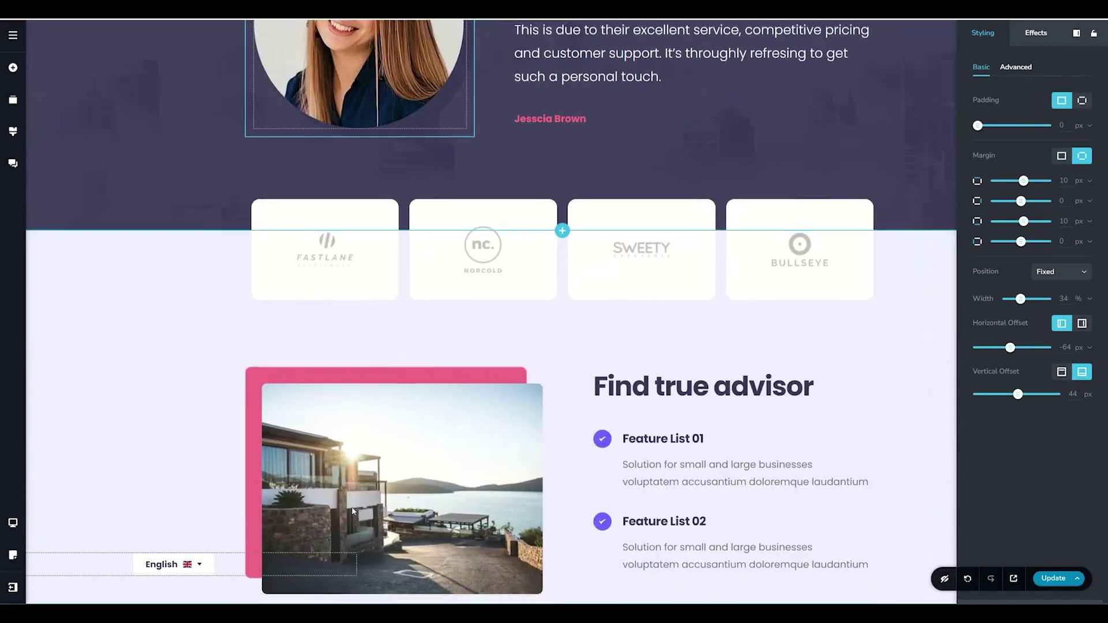
scroll(353, 511, up, 15)
scroll(353, 511, up, 10)
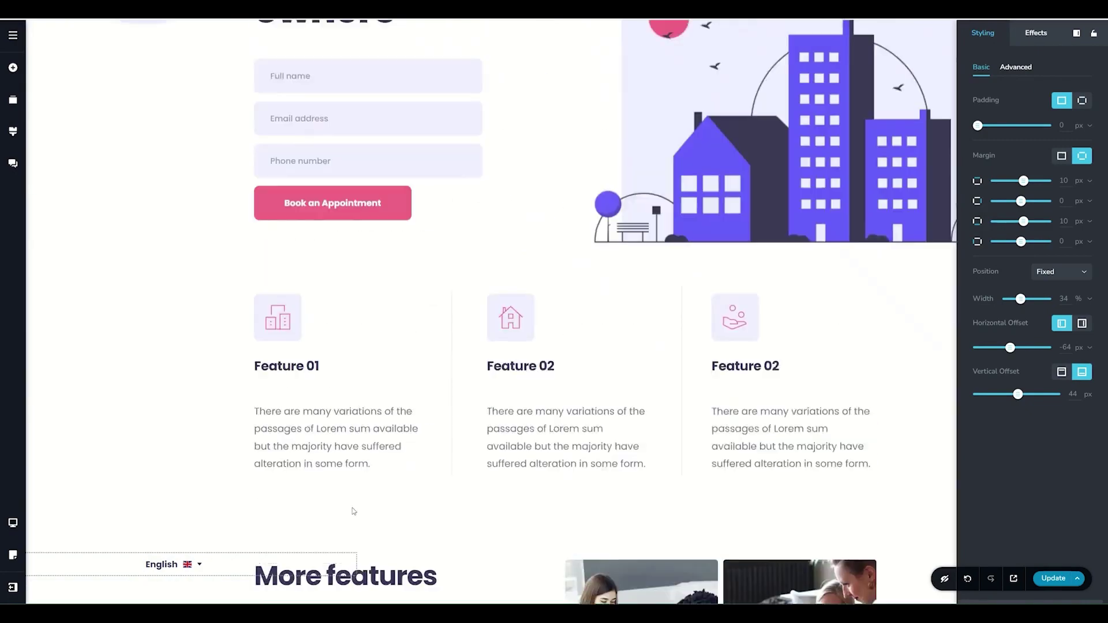
mouse_move(352, 508)
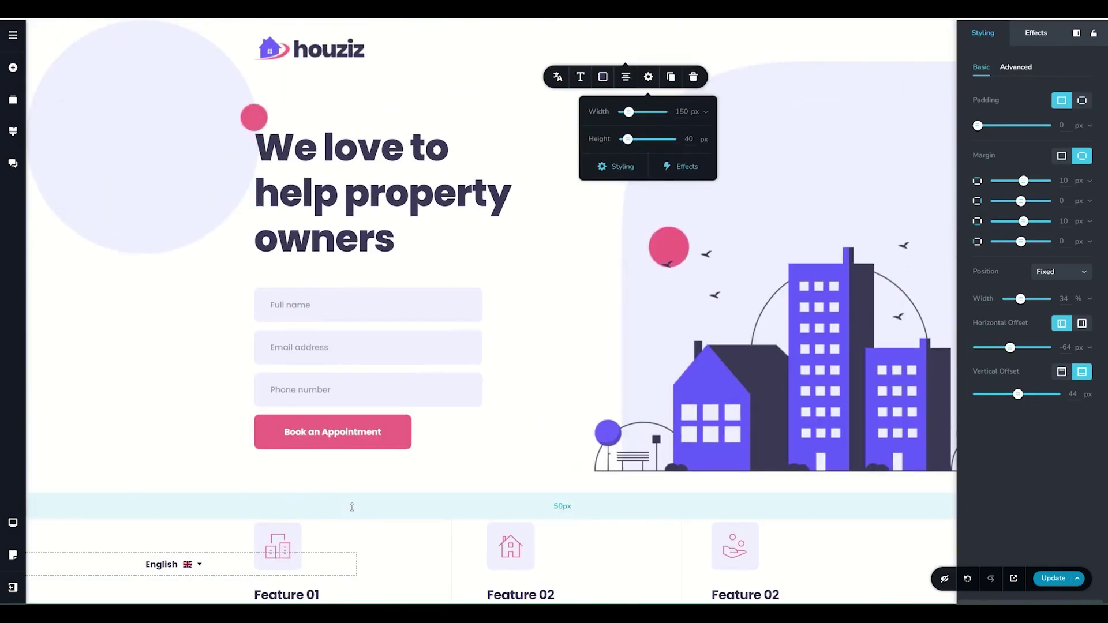
click(467, 284)
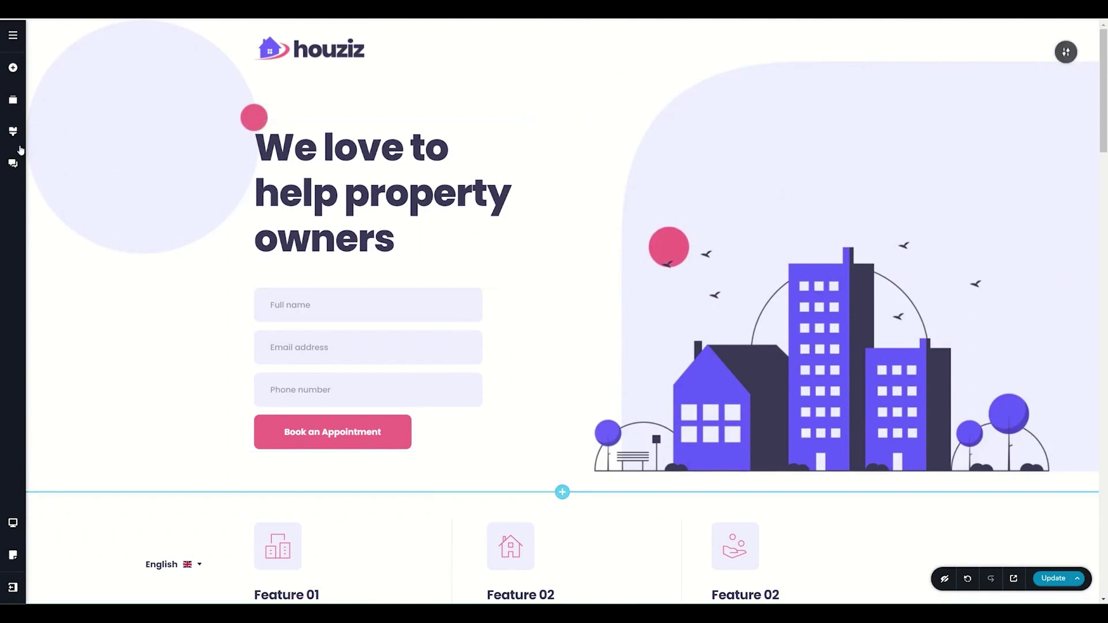
- Start a new site translation in the project's translation settings with Belarusian as the target language
click(13, 35)
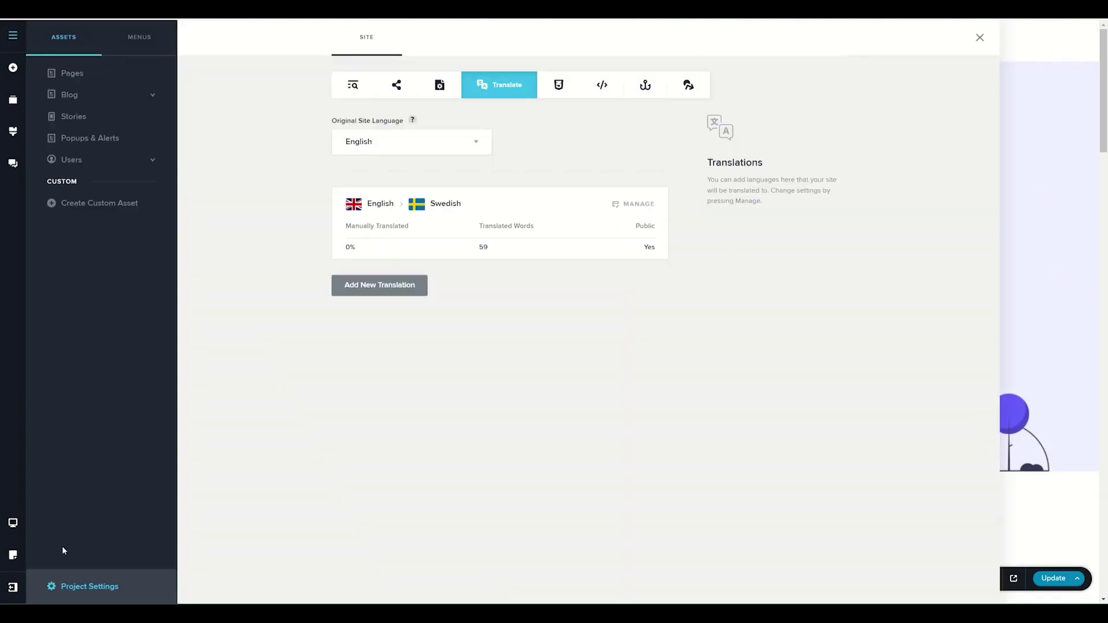
click(82, 585)
click(516, 84)
click(374, 287)
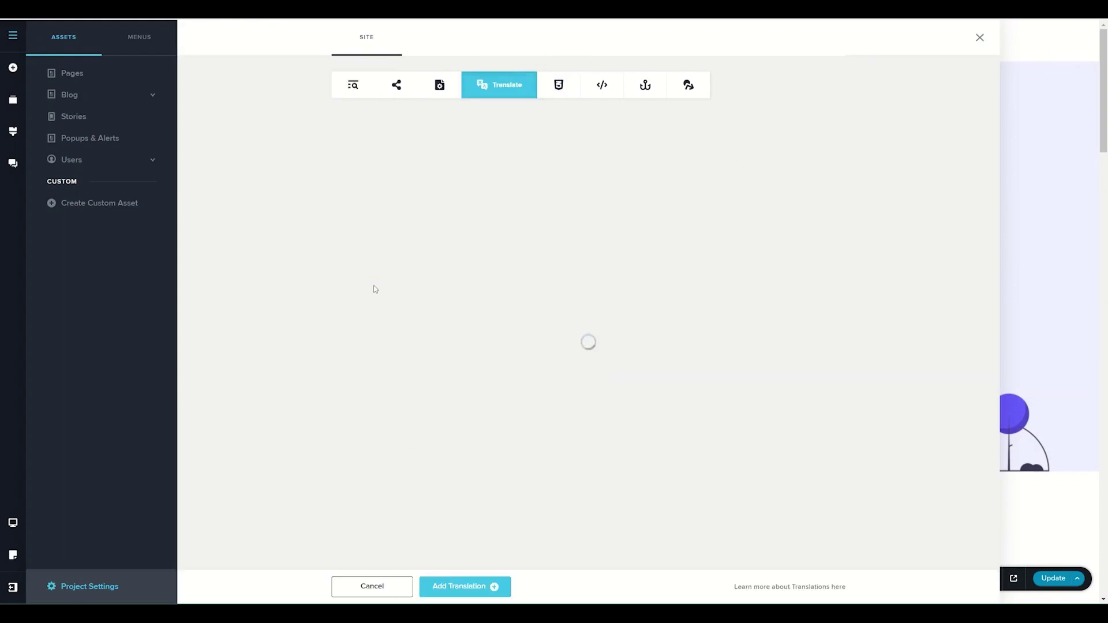
click(350, 144)
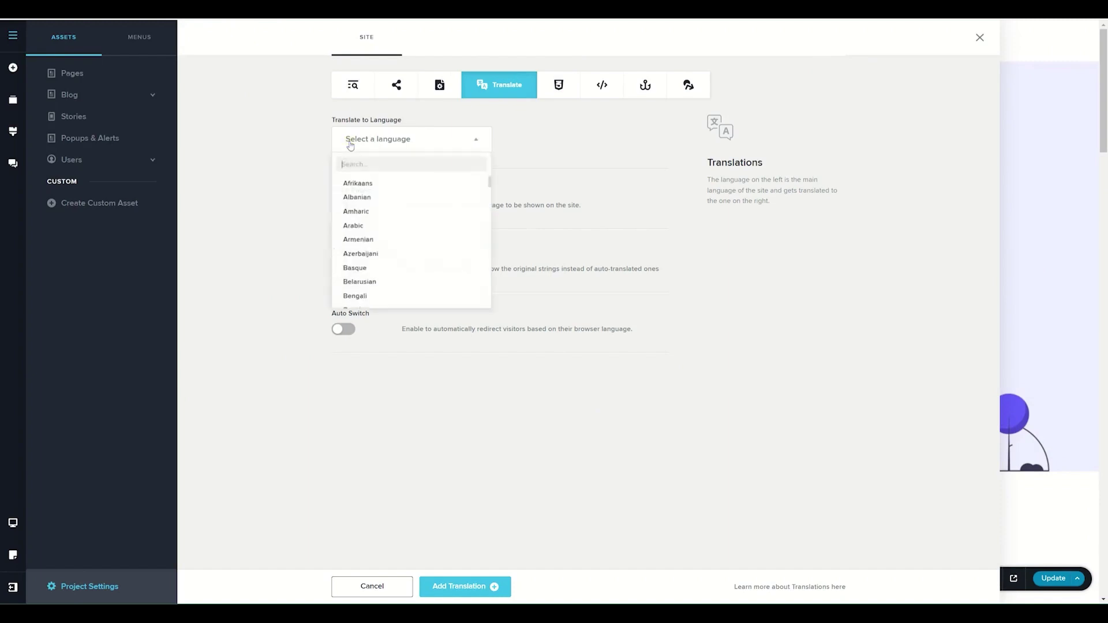
click(356, 282)
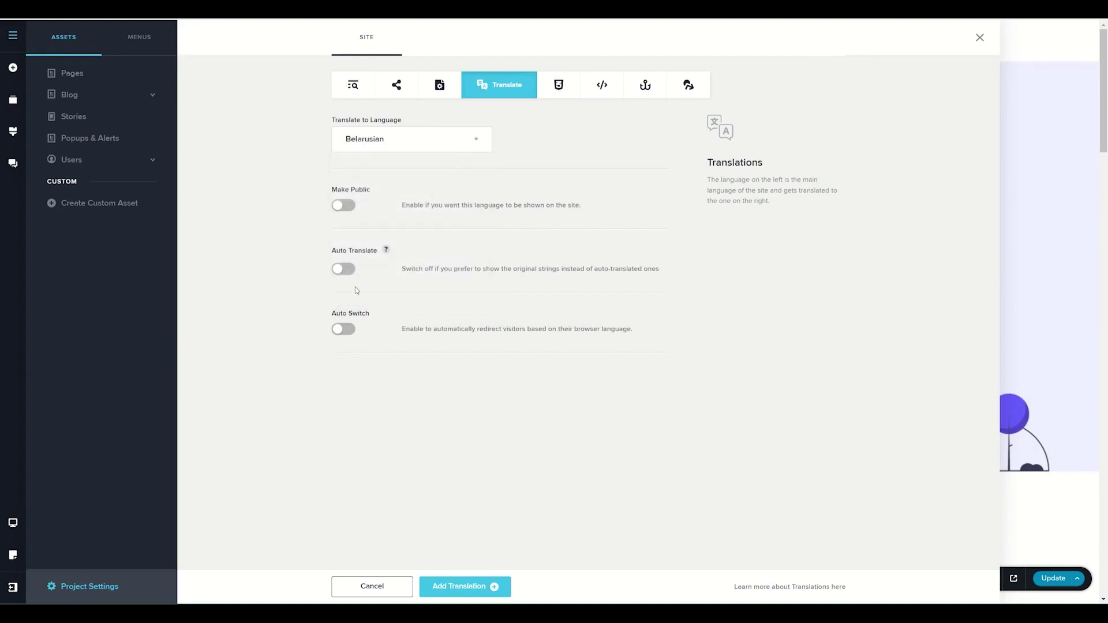
- Enable Make Public, Auto Translate and Auto Switch for the Belarusian translation and add it to the site
click(344, 207)
click(344, 269)
click(344, 329)
click(462, 585)
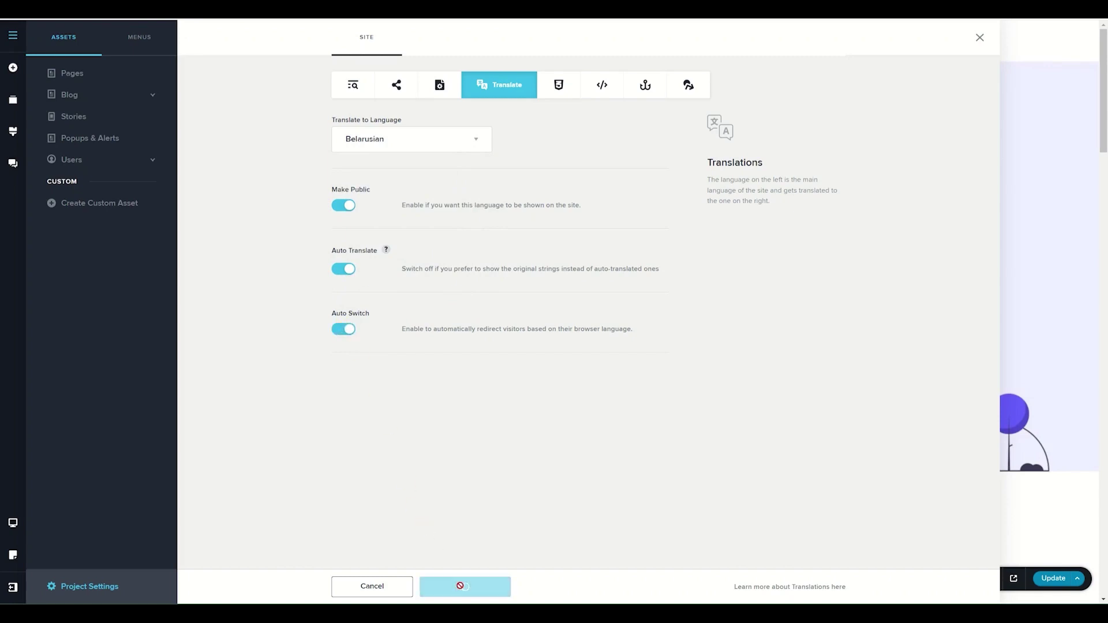